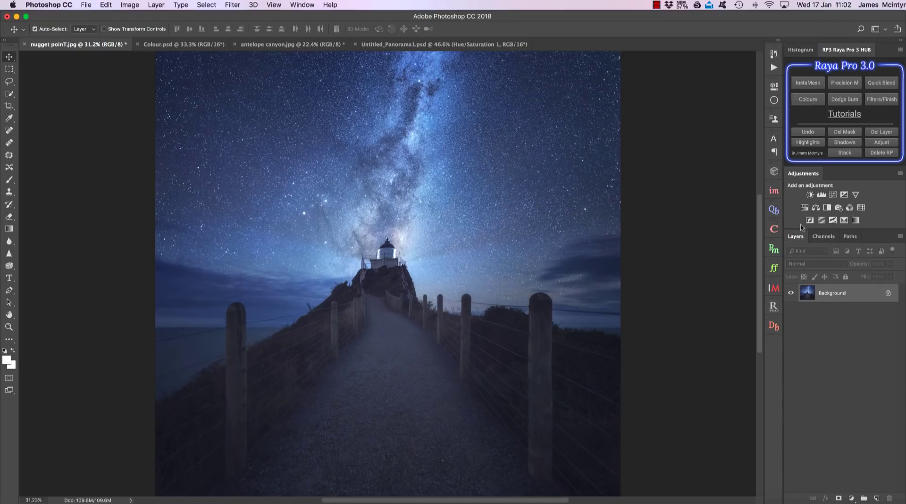
Open the older Raya Pro 2.0 panel, browse its Enhance, Finish and Blend pages, then close it.
left_click(771, 305)
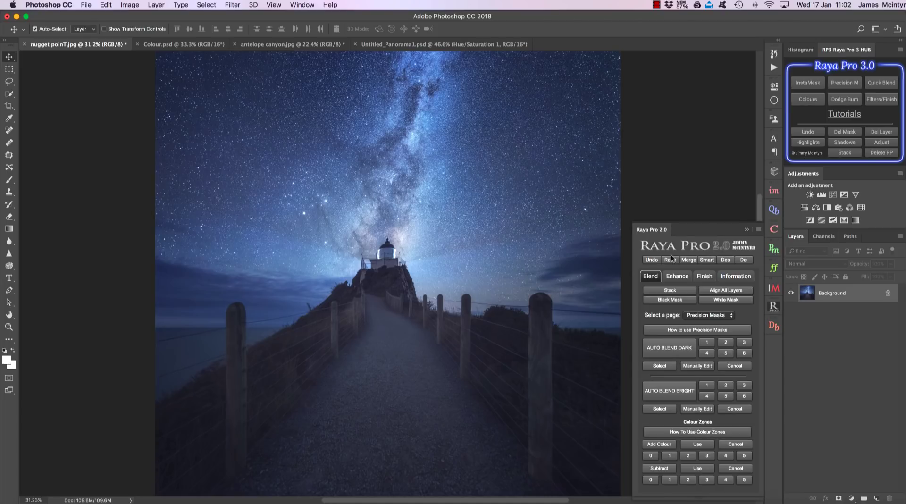
left_click(678, 276)
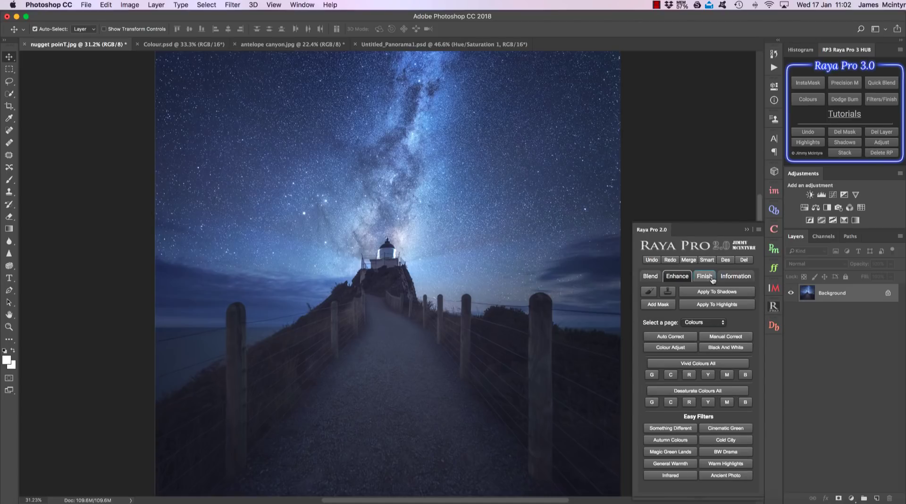
left_click(705, 277)
left_click(650, 276)
left_click(707, 314)
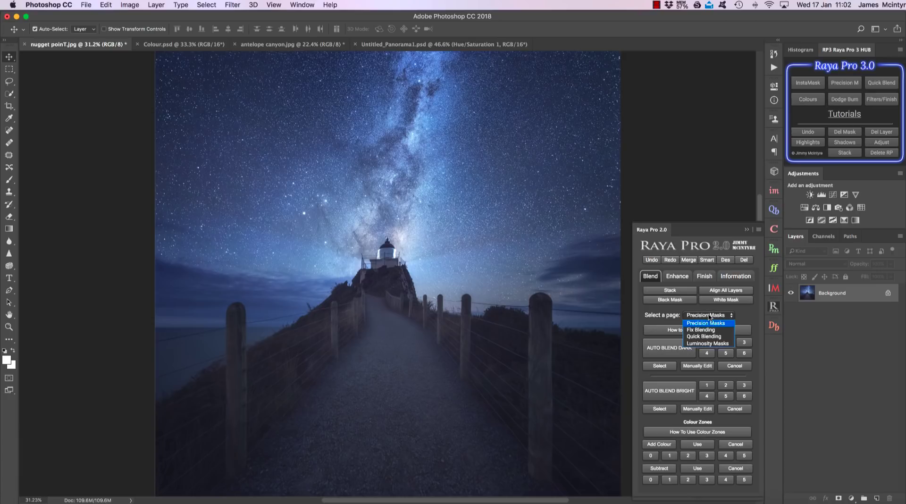
left_click(677, 276)
left_click(658, 277)
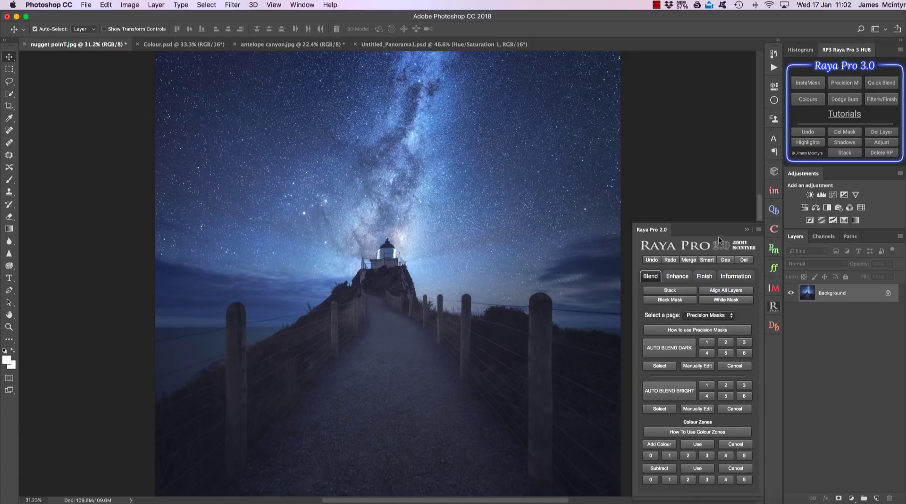
left_click(746, 229)
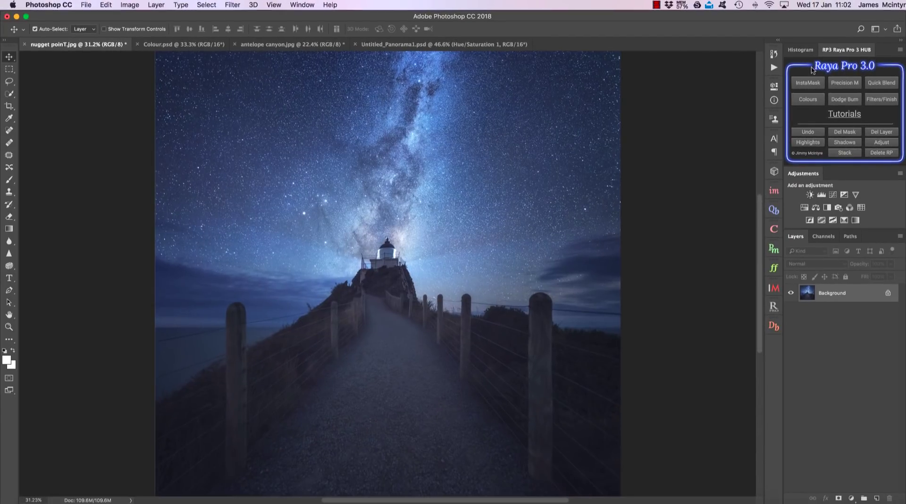
Switch from InstaMask to Dodge and Burn and back to the InstaMask 2 panel.
left_click(807, 84)
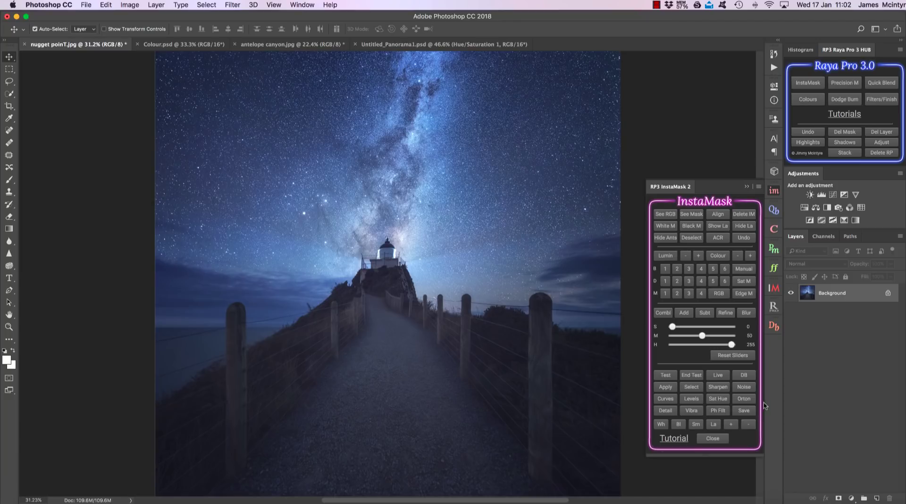
left_click(845, 100)
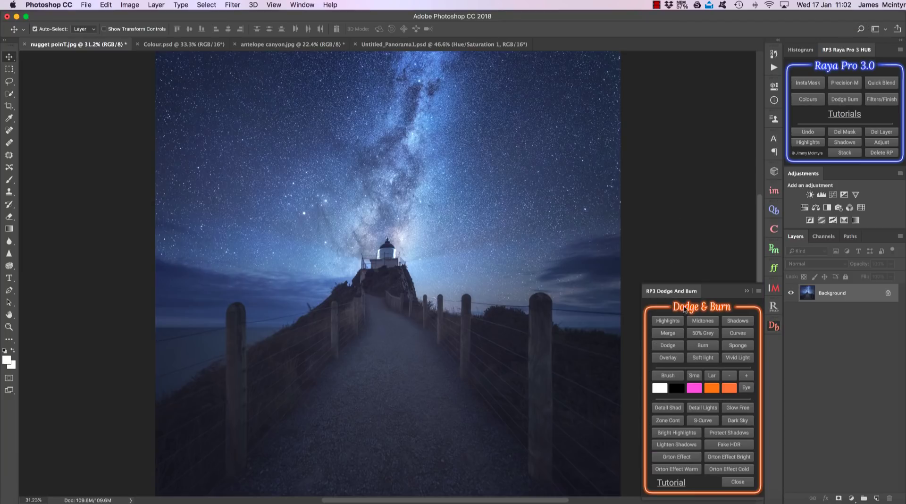
left_click(806, 84)
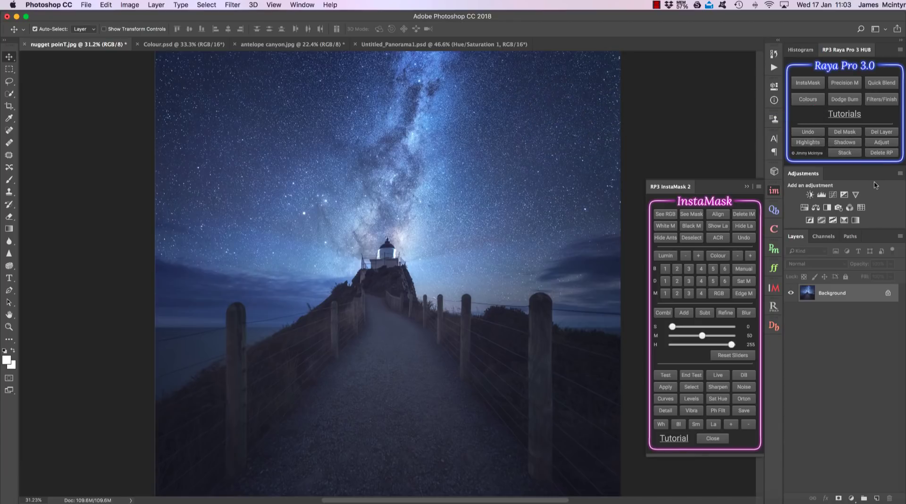
Add a Levels 1 layer with a lowered white input point and compare it on and off.
left_click(821, 195)
left_click_drag(751, 180, 744, 180)
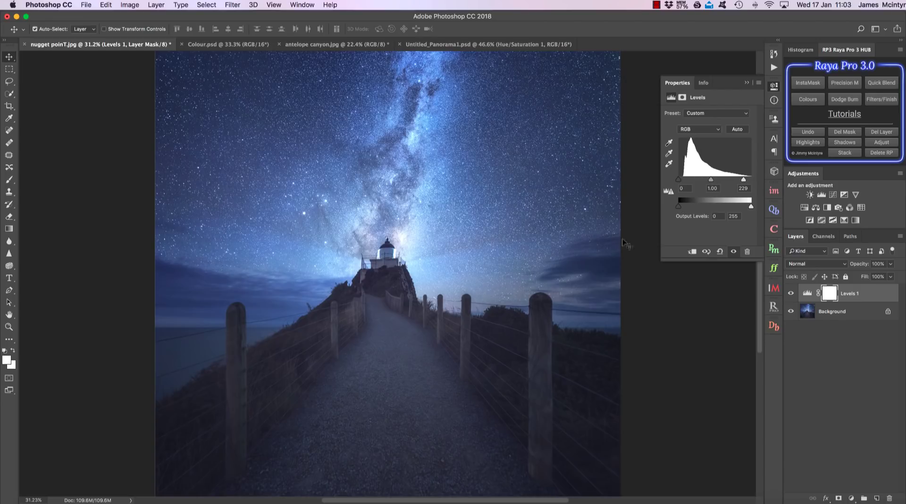
left_click(791, 294)
left_click(791, 294)
Limit Levels 1 to the highlights with a luminosity mask and compare the result.
left_click(810, 143)
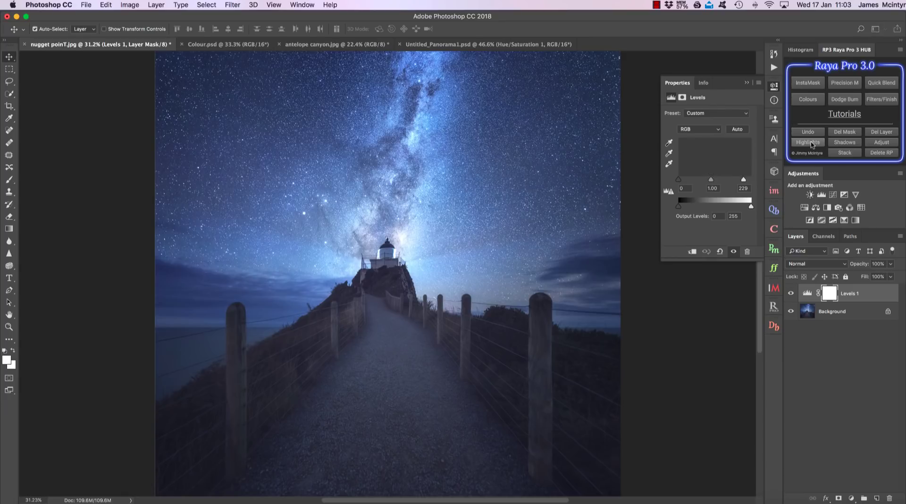
left_click(791, 294)
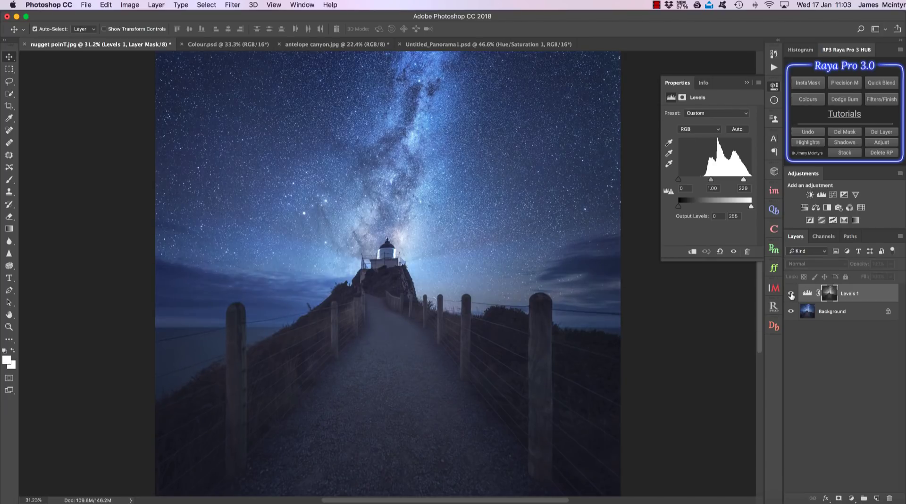
left_click(792, 294)
left_click(791, 294)
left_click(791, 294)
left_click(791, 294)
left_click(791, 294)
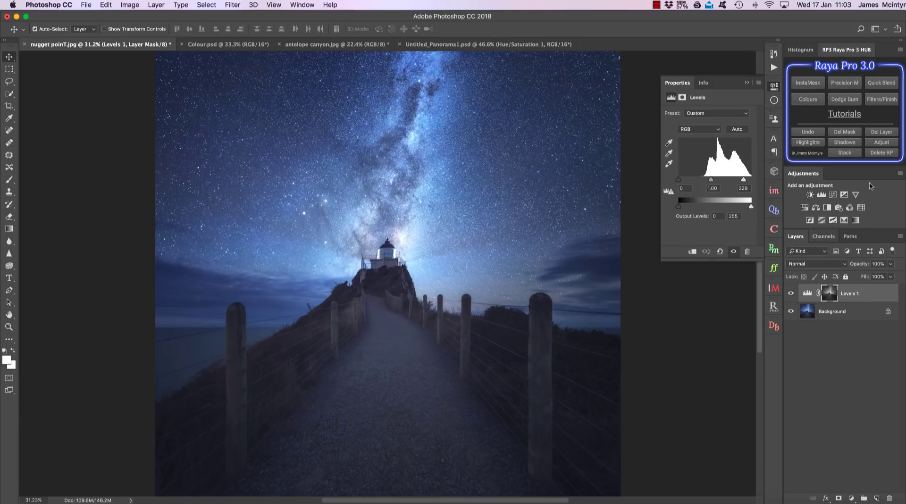
Refine the Levels 1 mask to white point 219 and midtone 0.68, then compare.
left_click(886, 143)
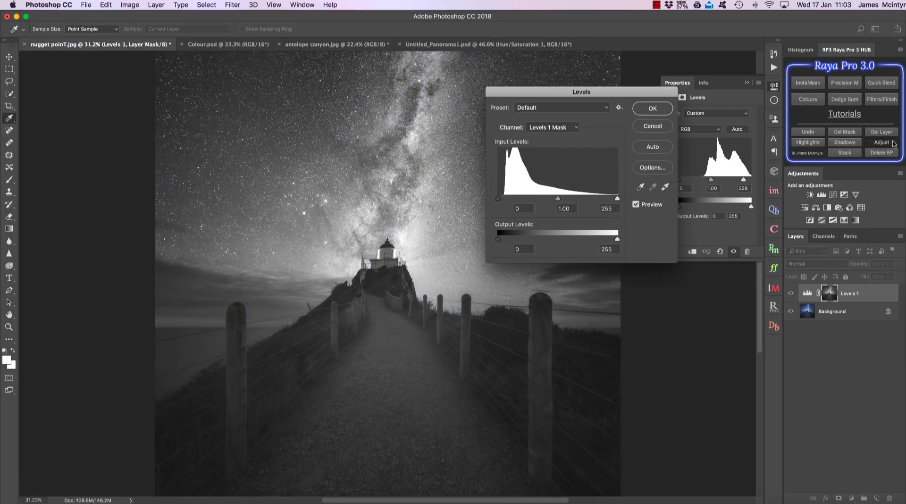
left_click_drag(617, 198, 564, 199)
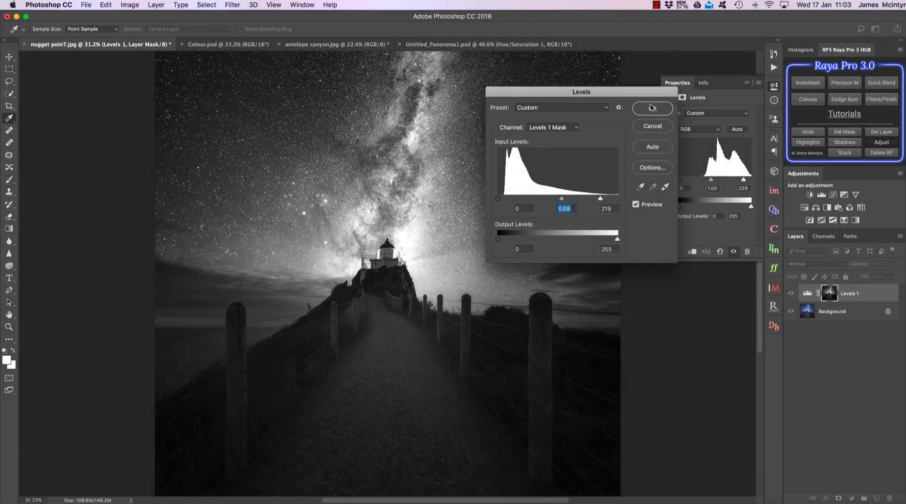
left_click(653, 108)
left_click(790, 293)
left_click(791, 293)
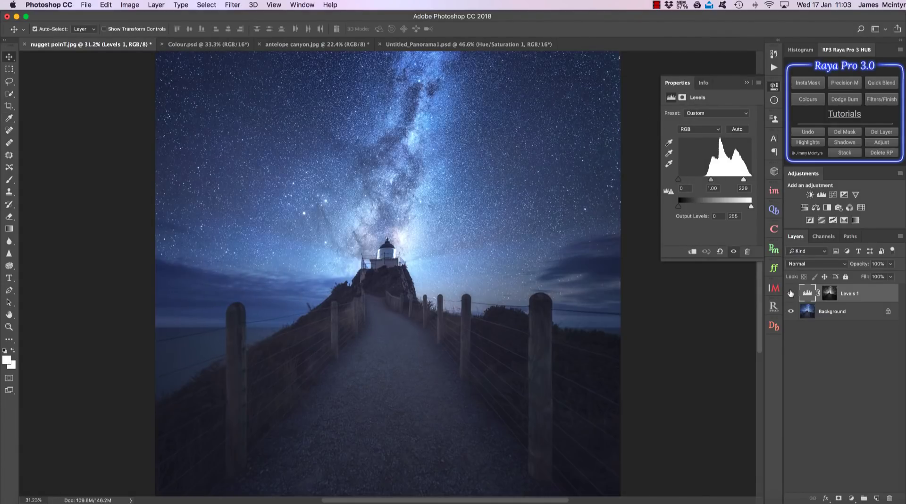
left_click(791, 293)
left_click(791, 293)
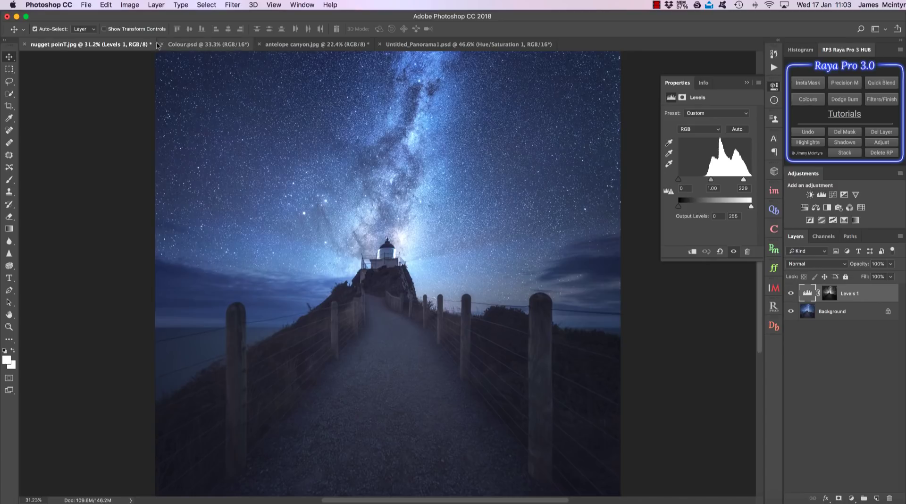
Flip through the Colour.psd and antelope canyon tabs, ending on the lighthouse document.
left_click(191, 45)
left_click(295, 45)
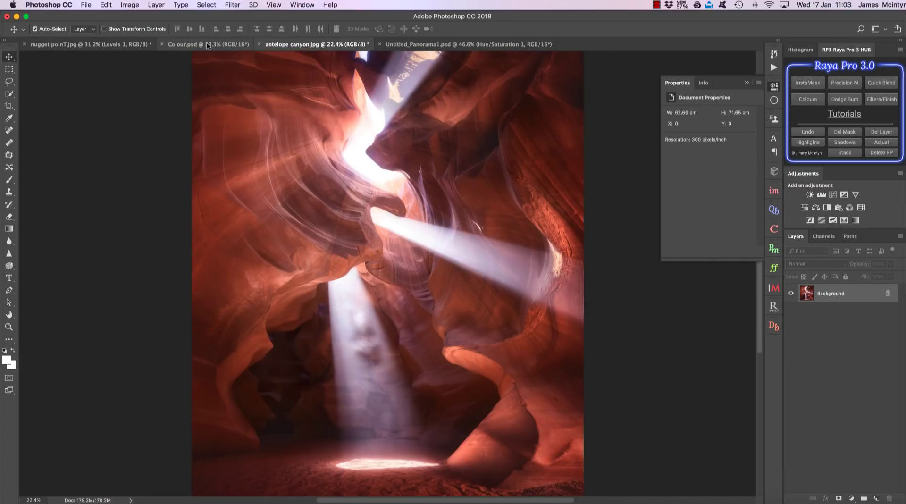
left_click(187, 45)
left_click(89, 45)
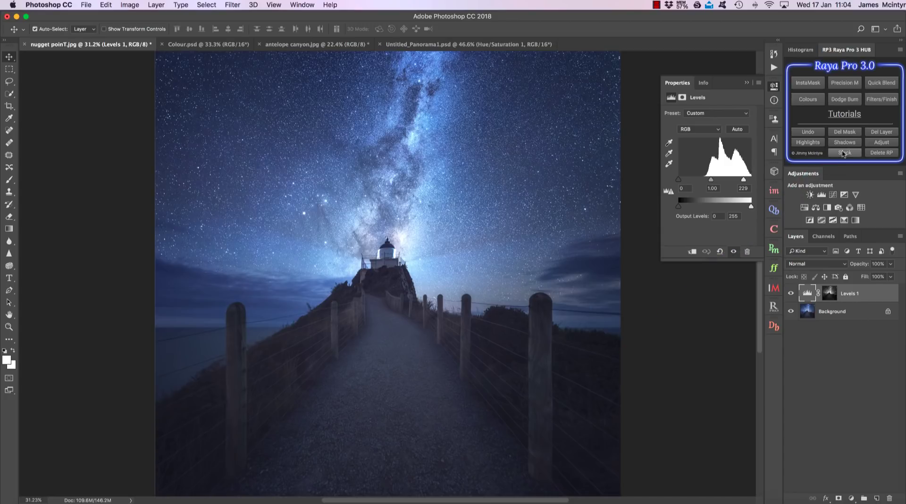
Delete the Levels 1 mask and layer, leaving only Background, and reopen InstaMask.
left_click(844, 134)
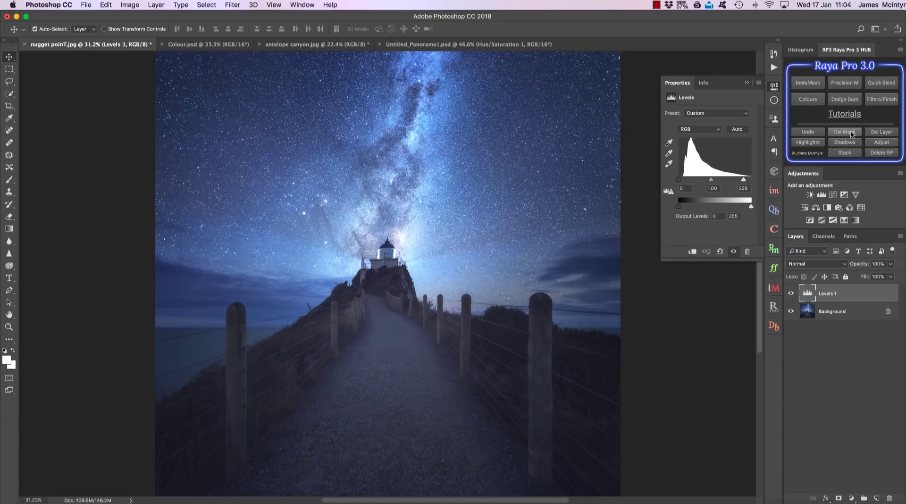
left_click(887, 134)
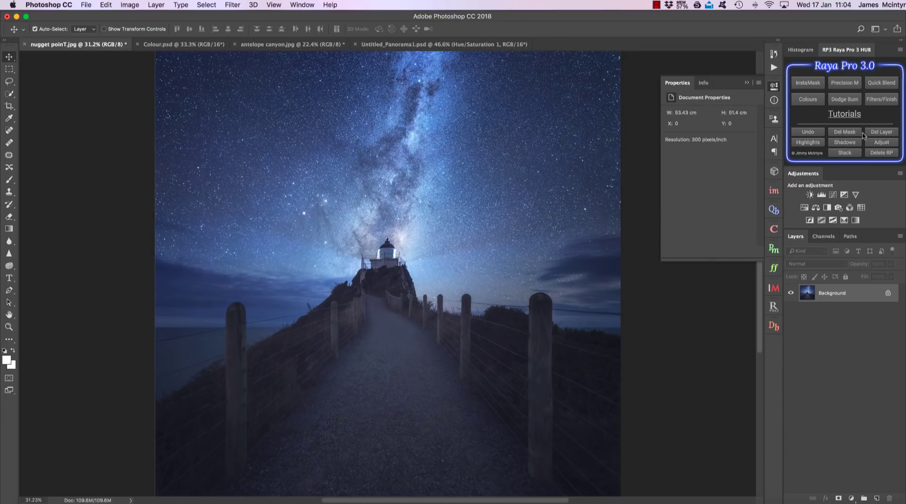
left_click(812, 85)
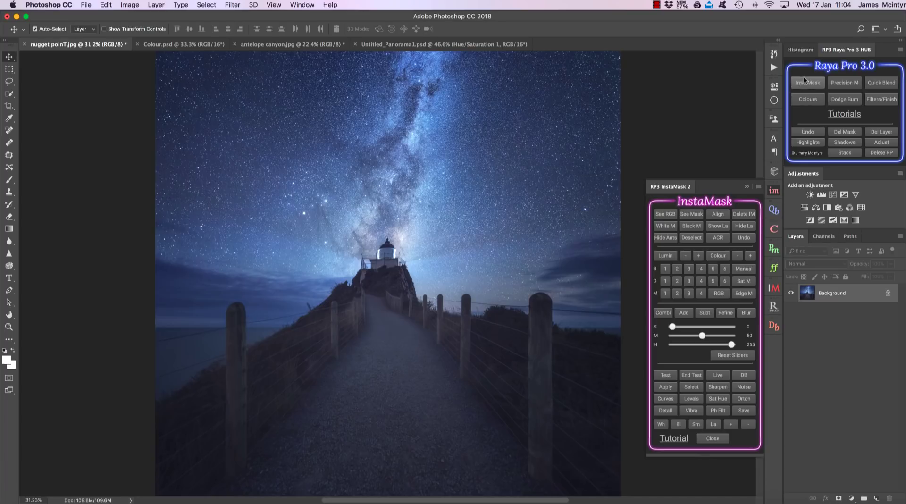
left_click(879, 84)
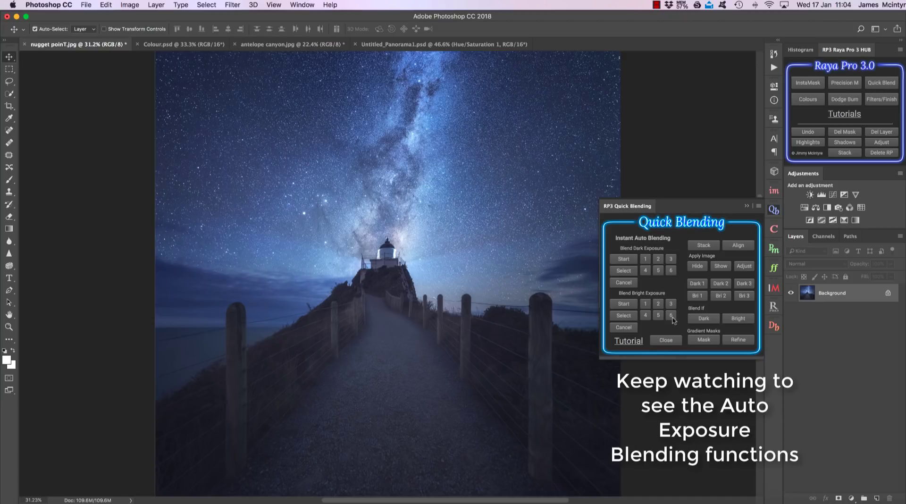
left_click(809, 83)
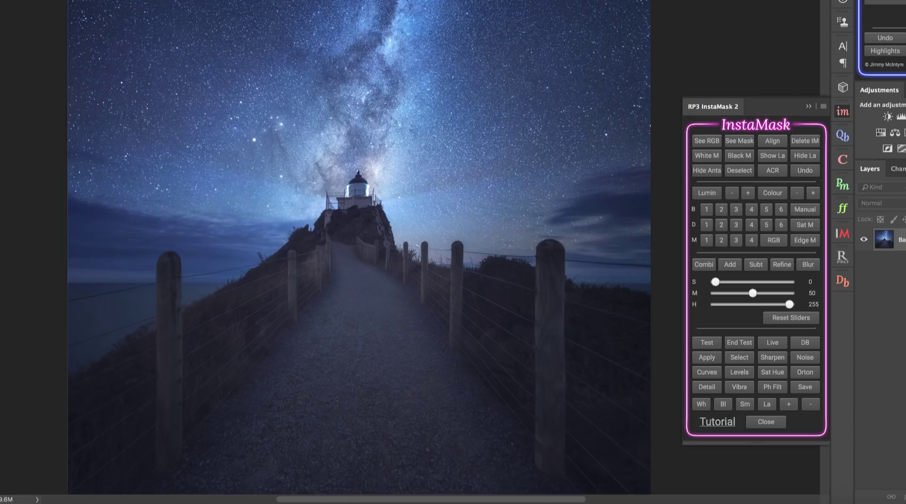
Generate a brights mask, try saturation and colour range versions, and set S 0, M 56, H 226.
left_click(707, 209)
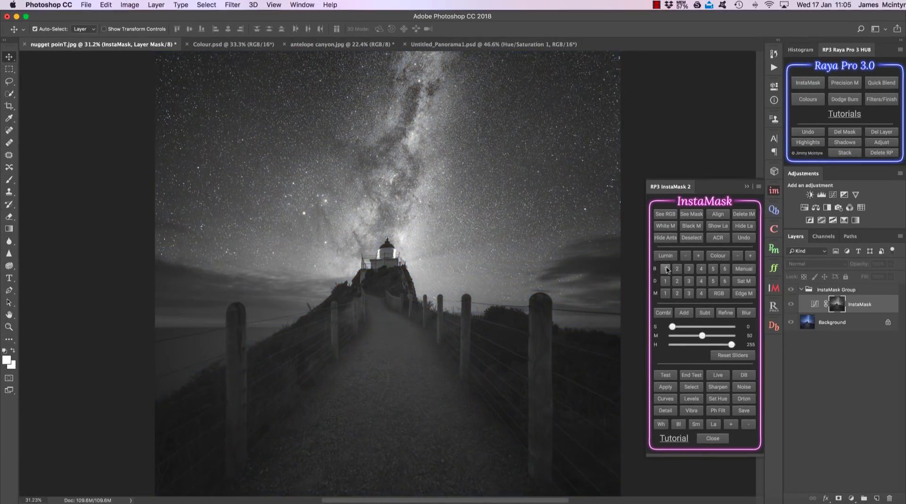
left_click(744, 282)
left_click(744, 269)
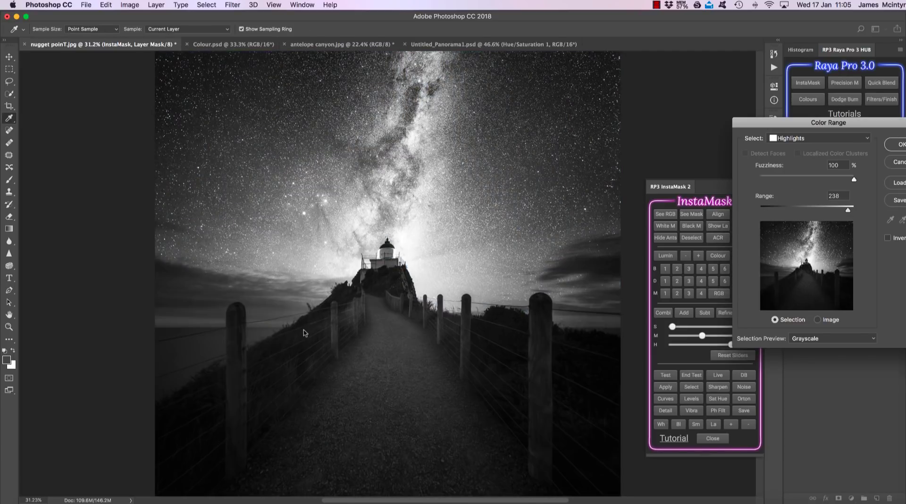
left_click(899, 145)
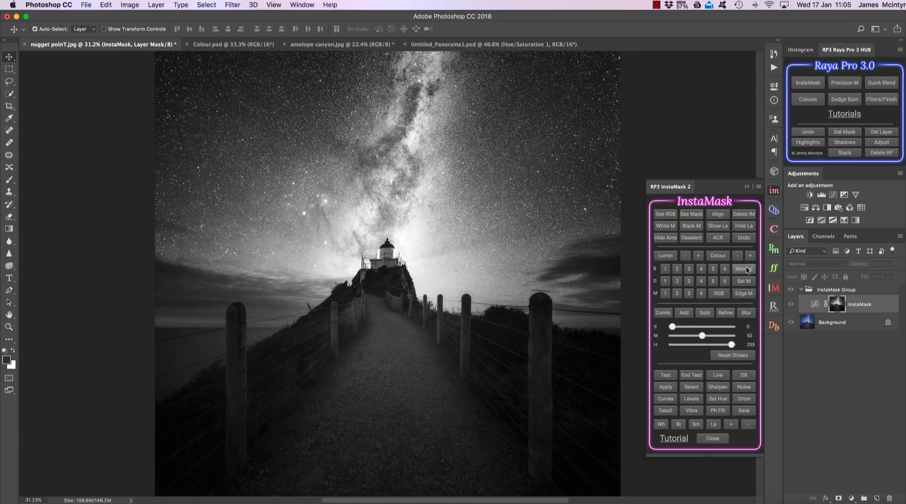
left_click_drag(731, 346, 706, 340)
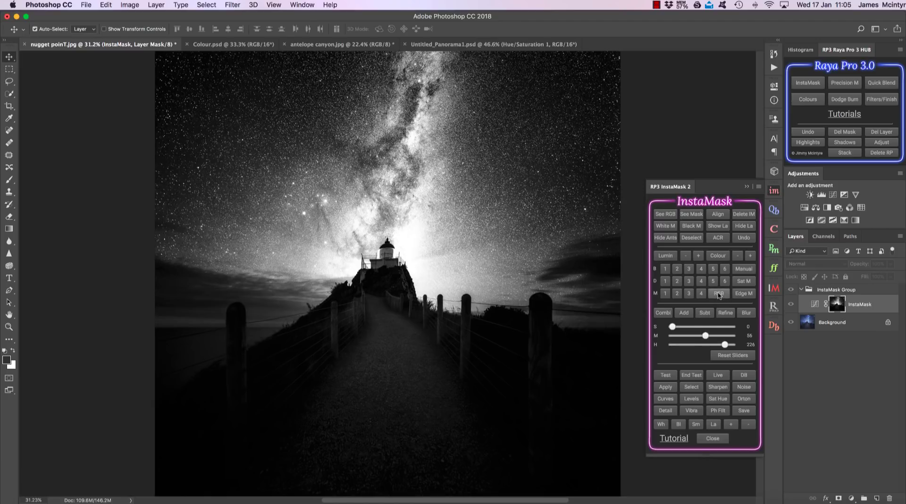
Try tighter brights and Brights 3 masks from the red, green and blue channels, keeping blue.
left_click(719, 294)
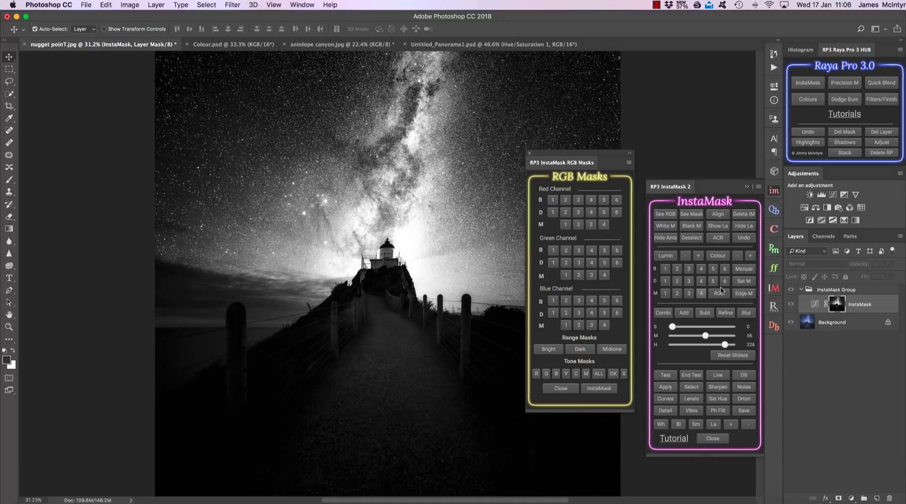
left_click(689, 268)
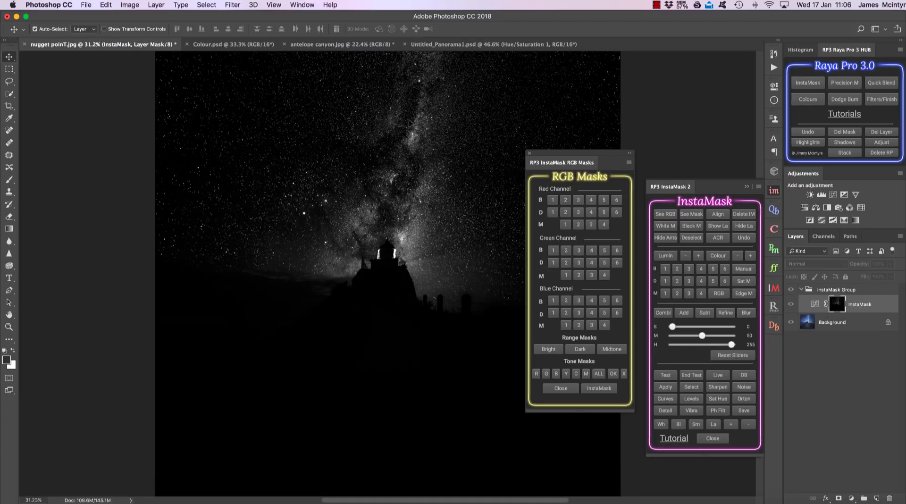
left_click(578, 200)
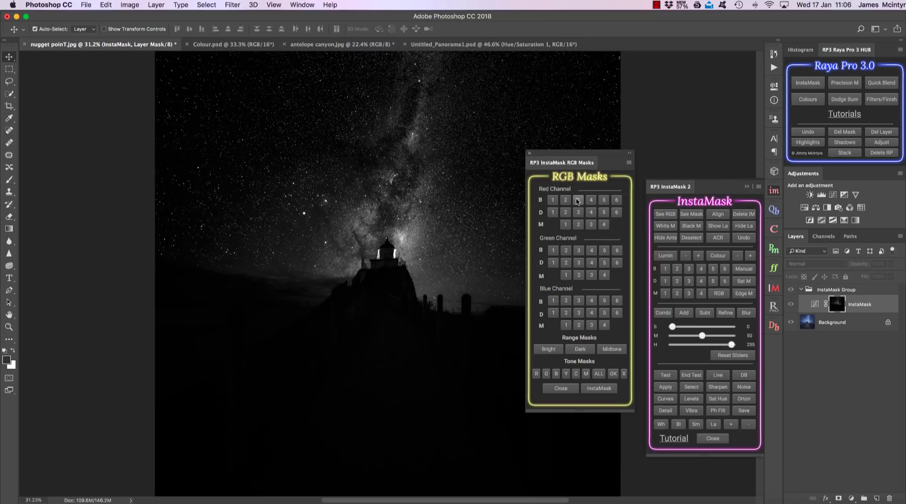
left_click(578, 253)
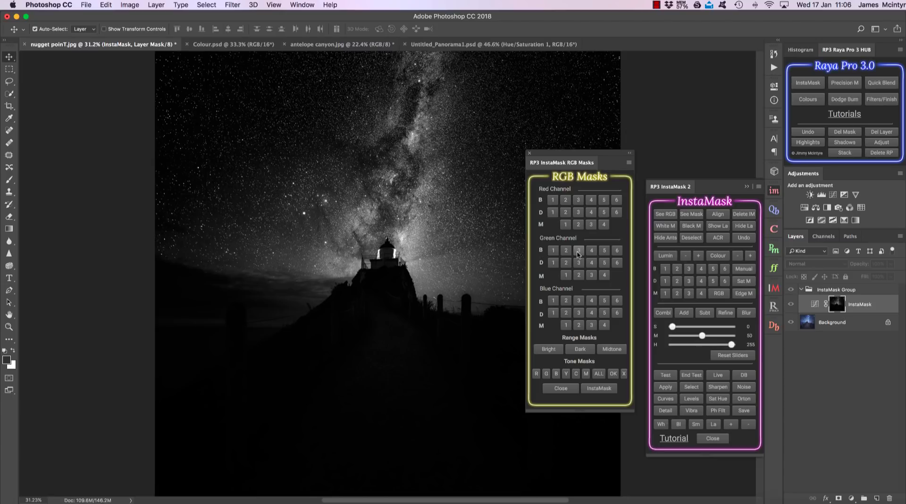
left_click(579, 301)
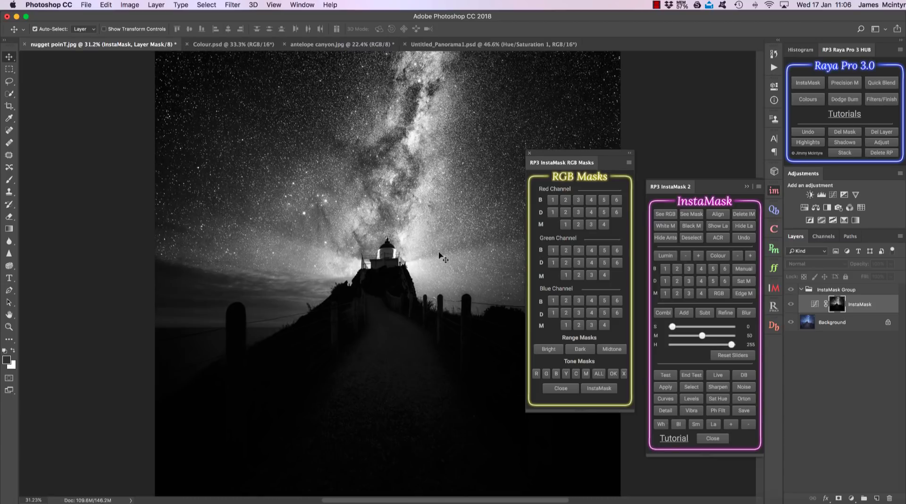
left_click(563, 391)
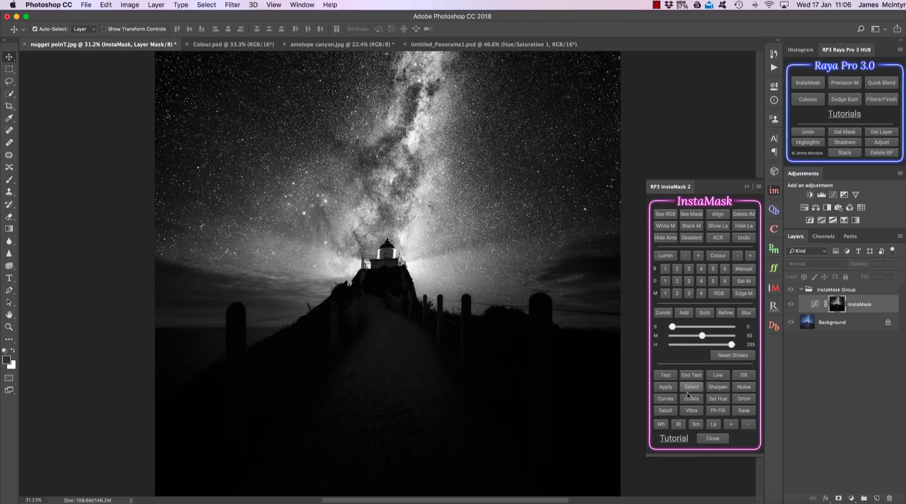
Add a masked Curves 1 layer and raise its curve point to input 164, output 191.
left_click(666, 398)
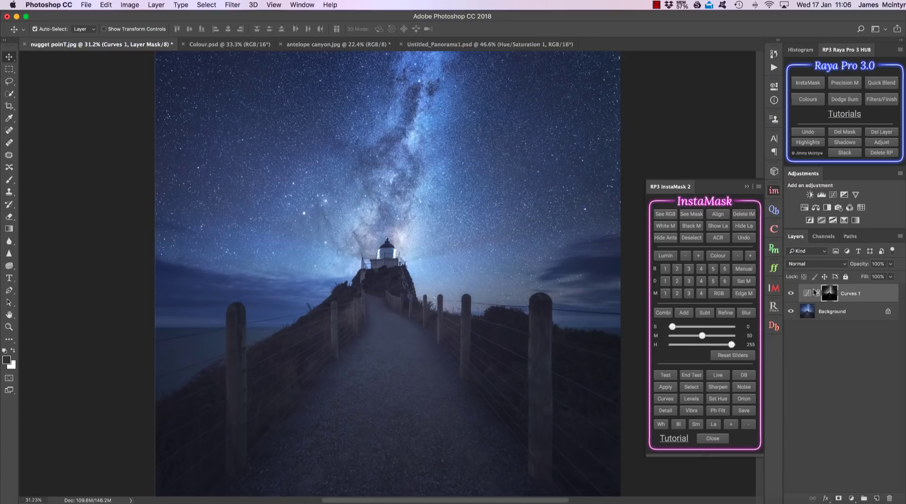
double_click(813, 292)
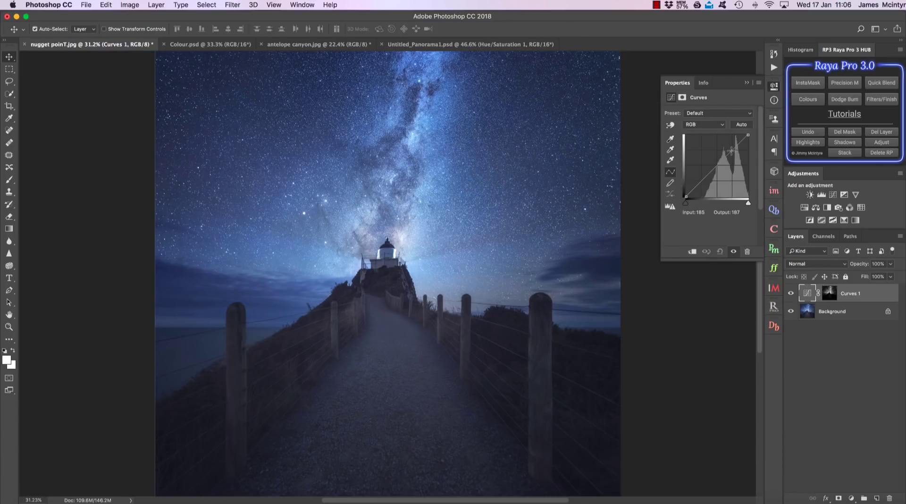
mouse_move(731, 150)
left_mouse_down()
mouse_move(731, 142)
mouse_move(726, 151)
left_mouse_up()
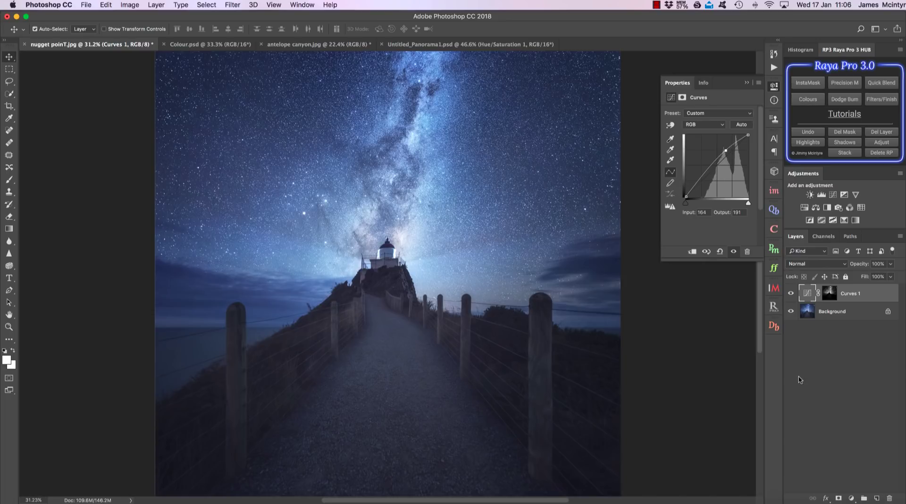
Build a brights range mask with fuzziness 93 and range 217, then adjust it to M 58, H 232.
left_click(808, 82)
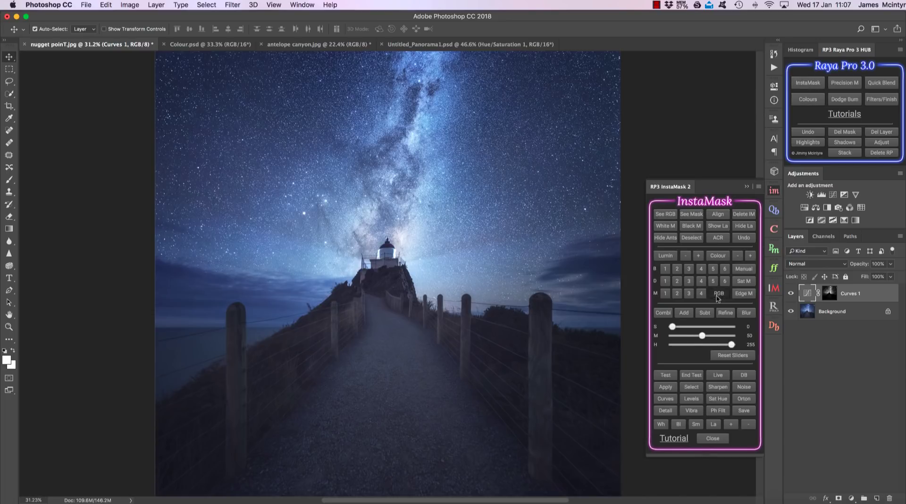
left_click(718, 295)
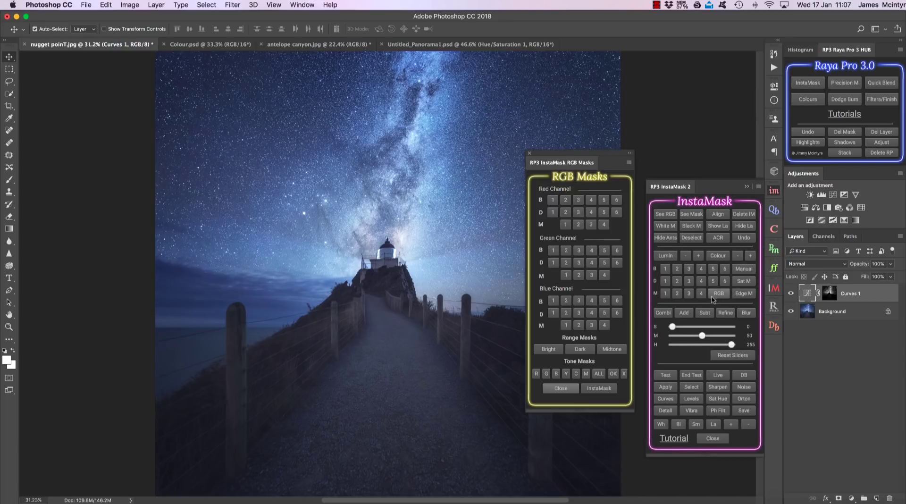
left_click(550, 352)
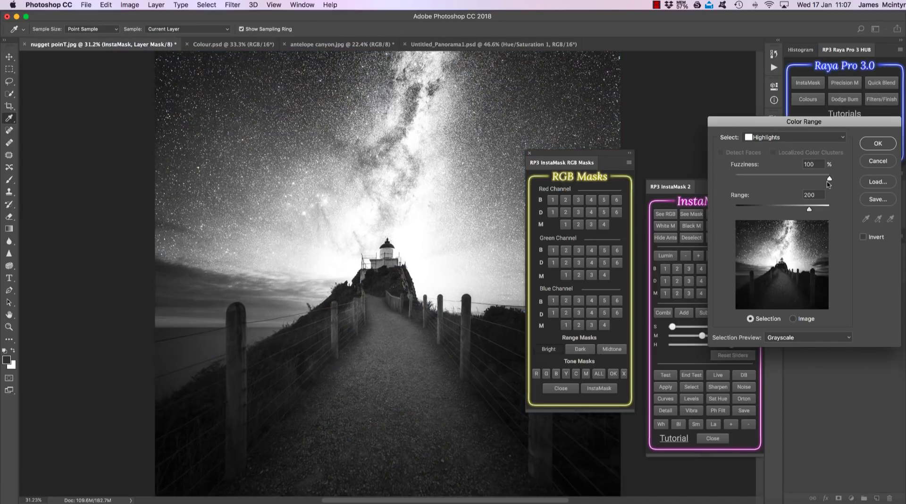
left_click_drag(829, 179, 823, 178)
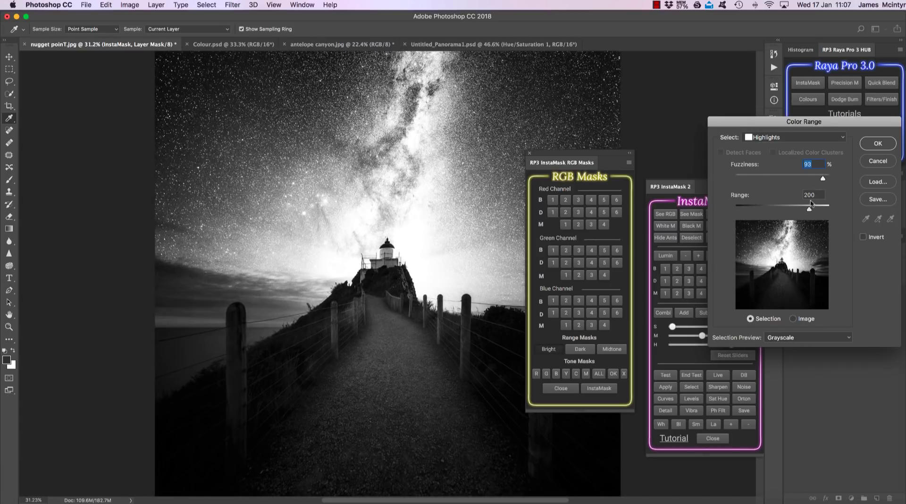
left_click_drag(808, 210, 816, 211)
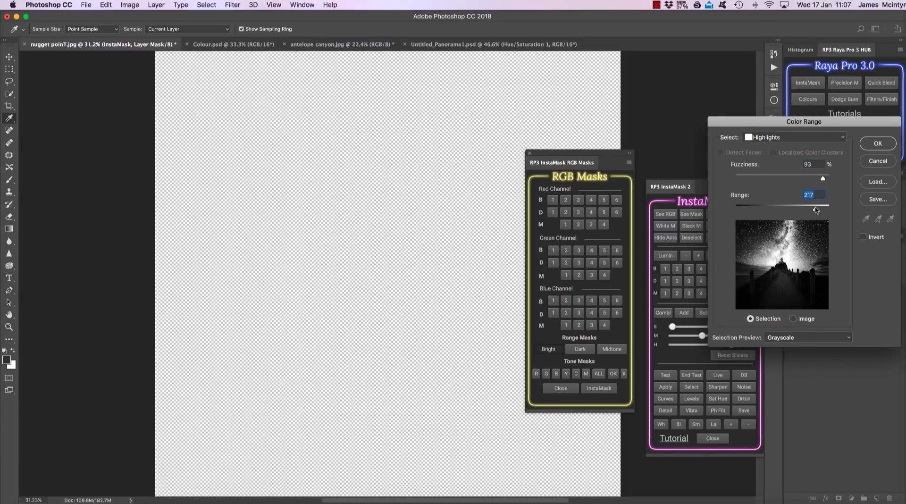
left_click(876, 145)
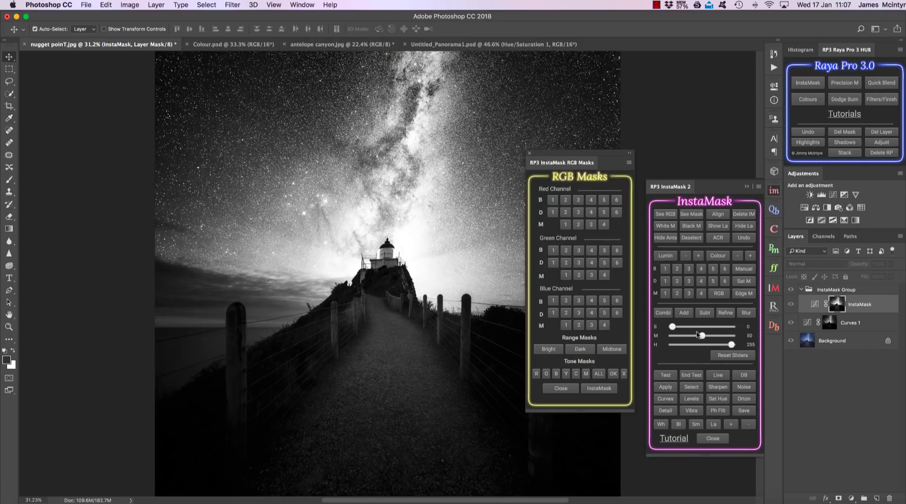
left_click_drag(702, 335, 726, 345)
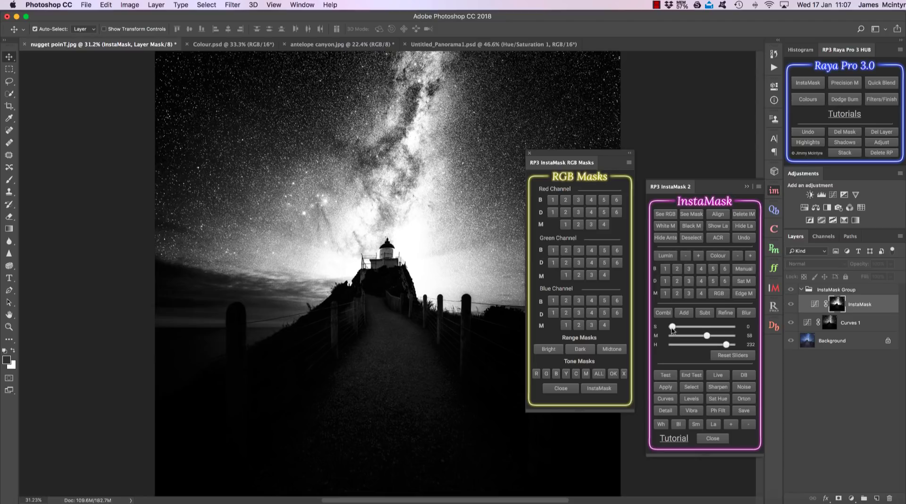
left_click(572, 387)
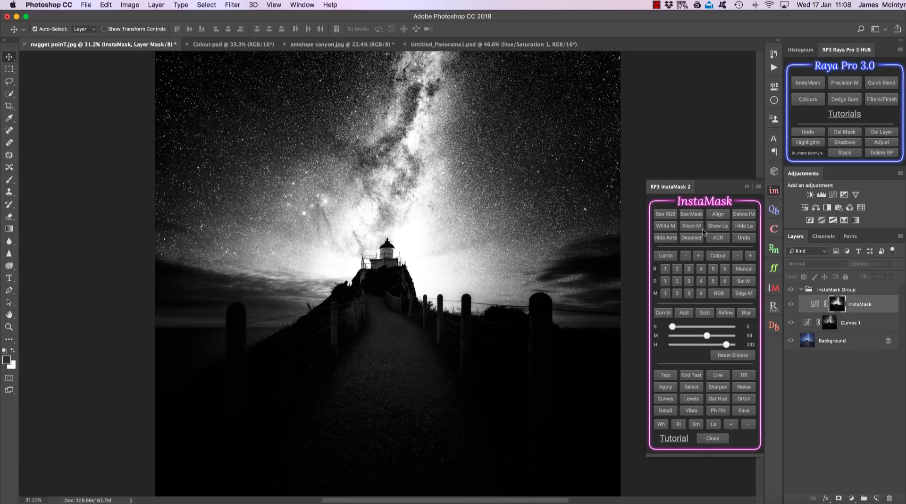
Delete the temporary InstaMask group, reset the Curves 1 mask to white, and load a 50% black brush.
left_click(744, 214)
left_click(691, 225)
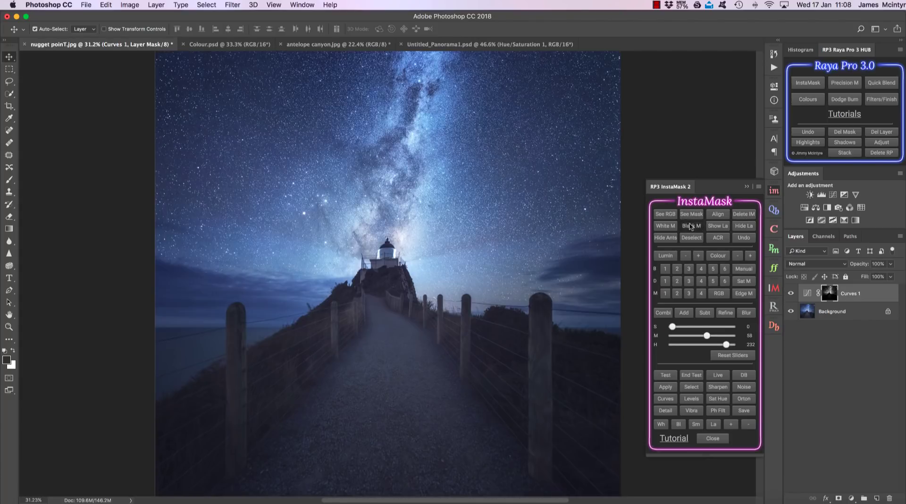
left_click(666, 227)
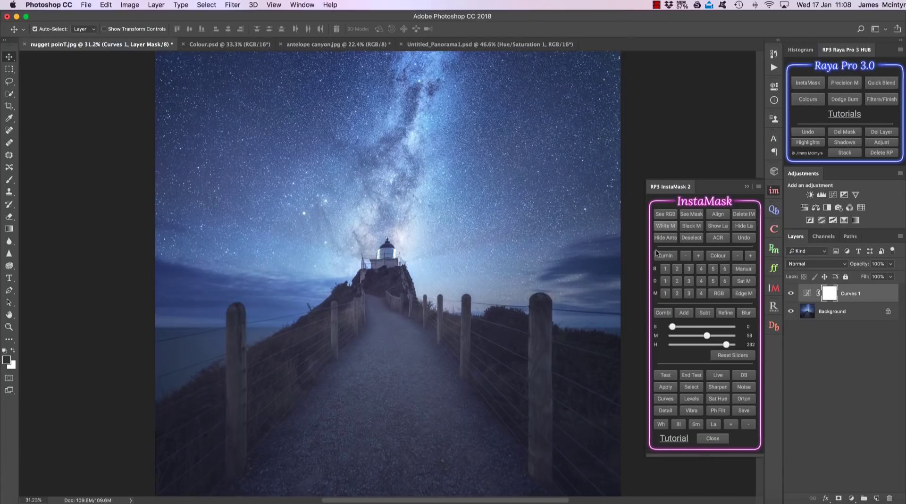
left_click(661, 424)
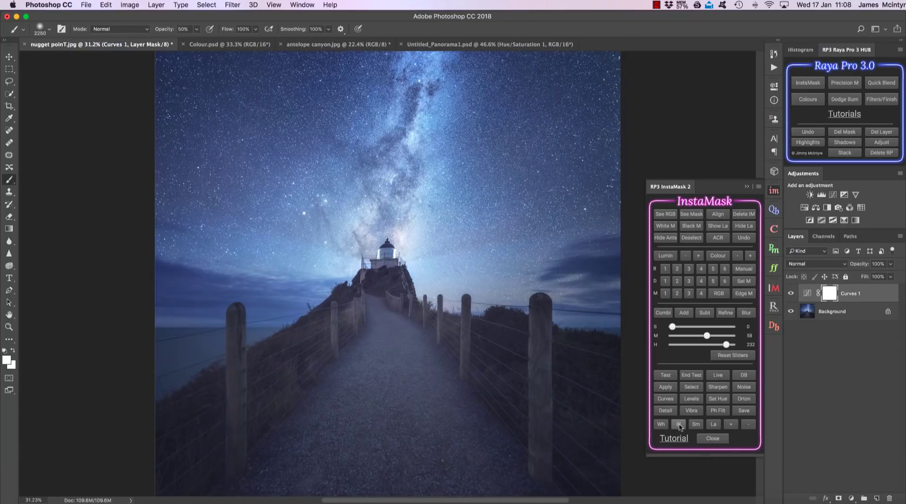
left_click(697, 426)
left_click(713, 425)
Open the Raya Pro 3 Precision Masks panel from the hub.
left_click(844, 84)
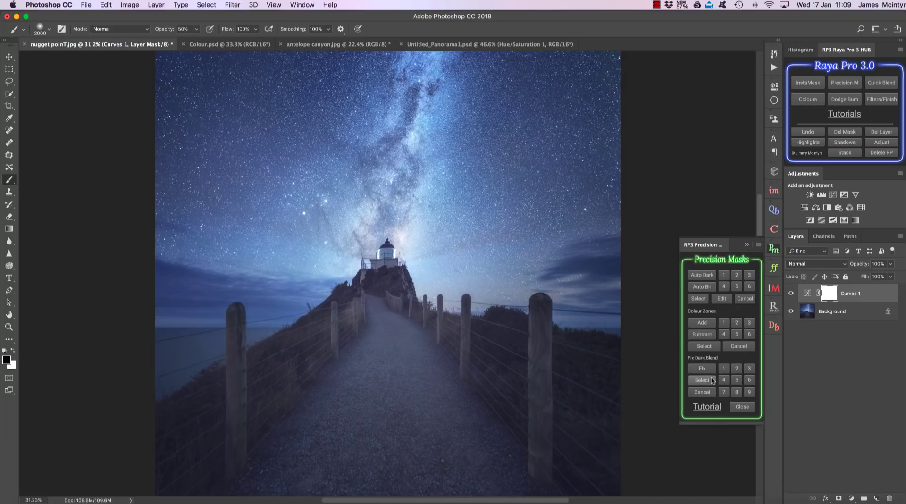
Apply Correct 1 to the Colour.psd mosque image to remove its blue cast.
left_click(808, 99)
left_click(214, 45)
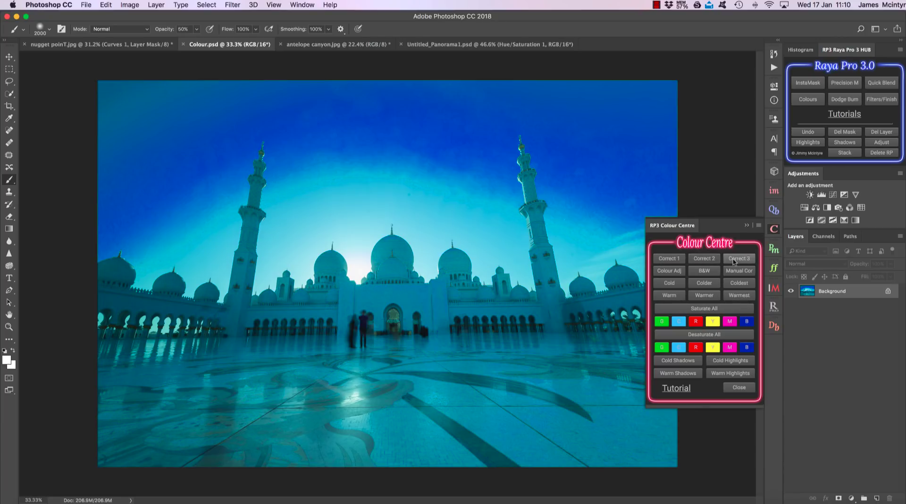
left_click(667, 259)
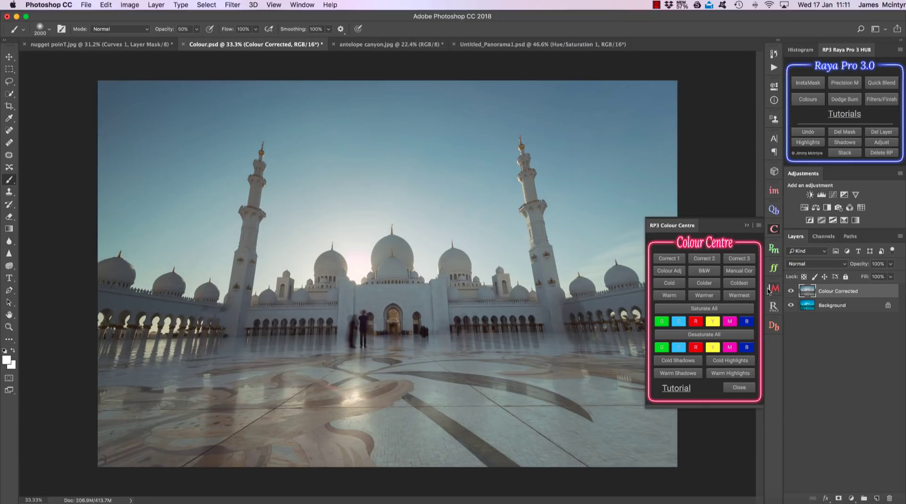
Add Warm then Cold adjustment layers to the mosque image and select the Cold layer's mask.
left_click(670, 296)
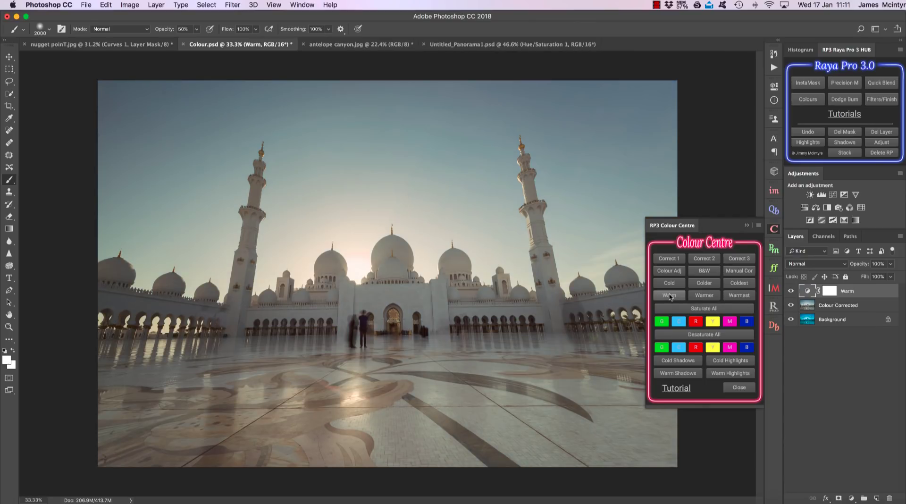
left_click(670, 284)
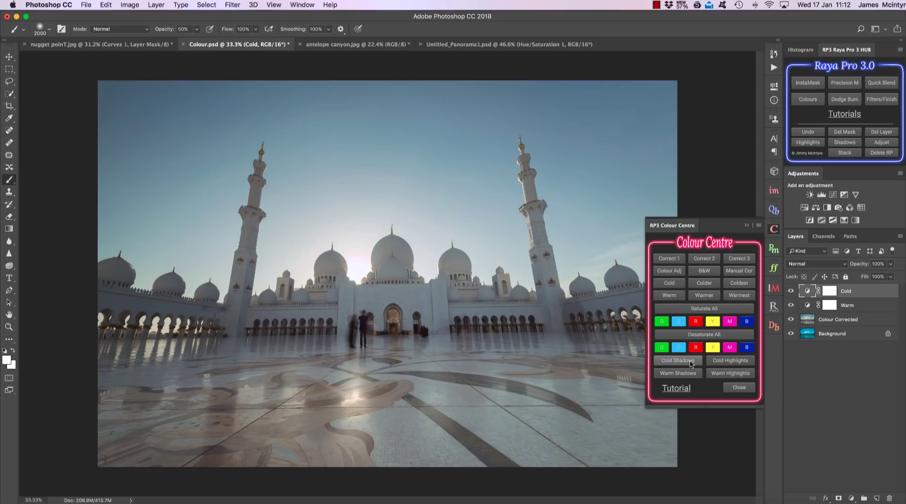
left_click(690, 361)
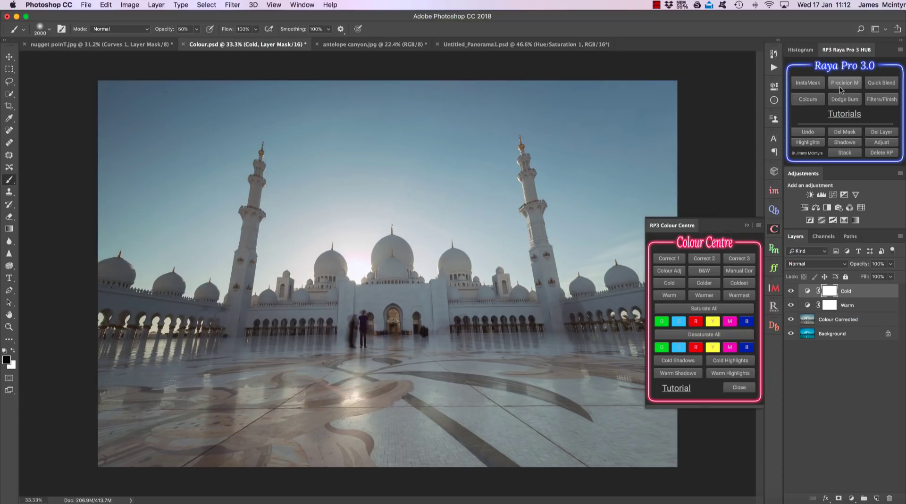
Open the RP3 Dodge and Burn panel and switch to antelope canyon.jpg.
left_click(851, 101)
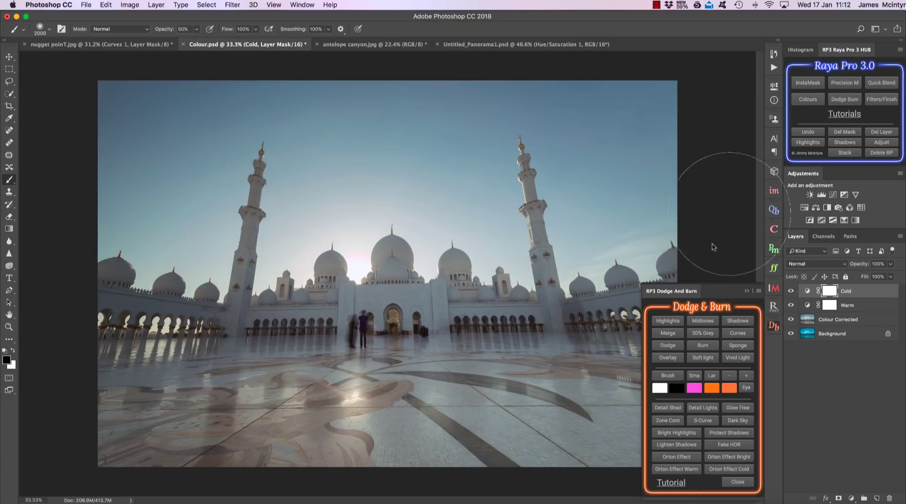
left_click(377, 45)
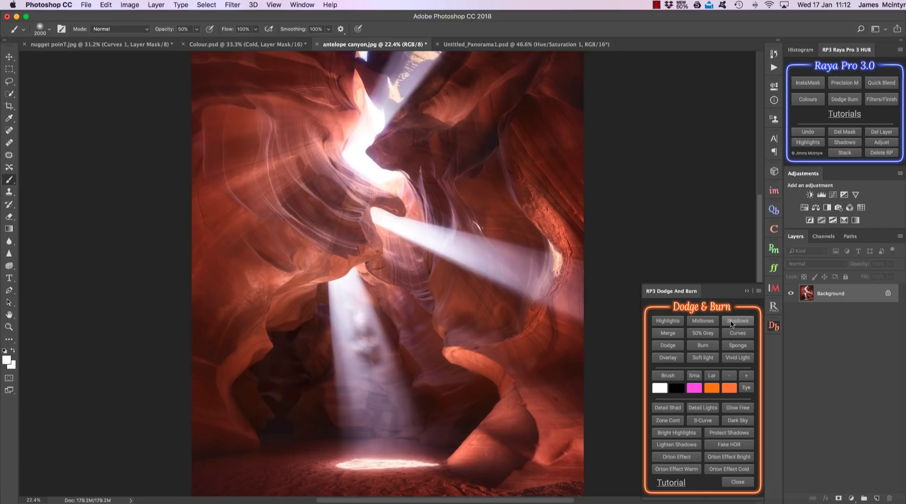
Add a Midtones DB layer and level its mask to 59, 1.06, 210.
left_click(702, 321)
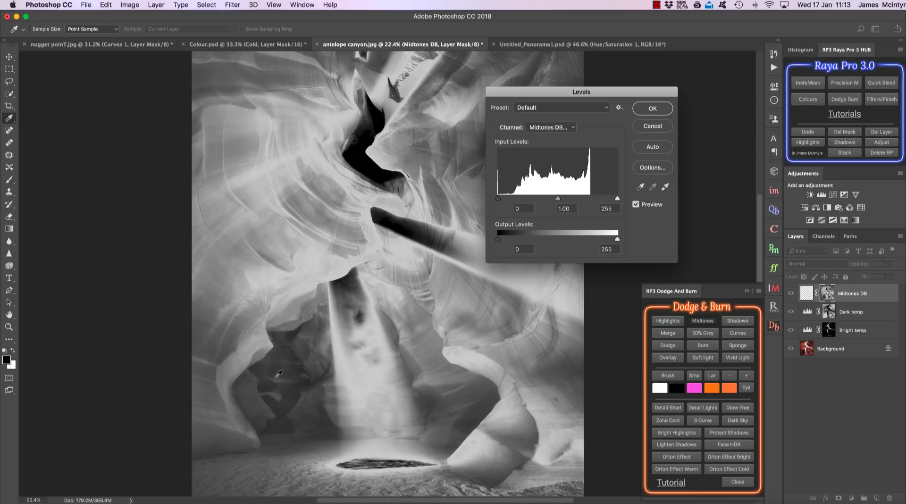
left_click_drag(498, 199, 596, 199)
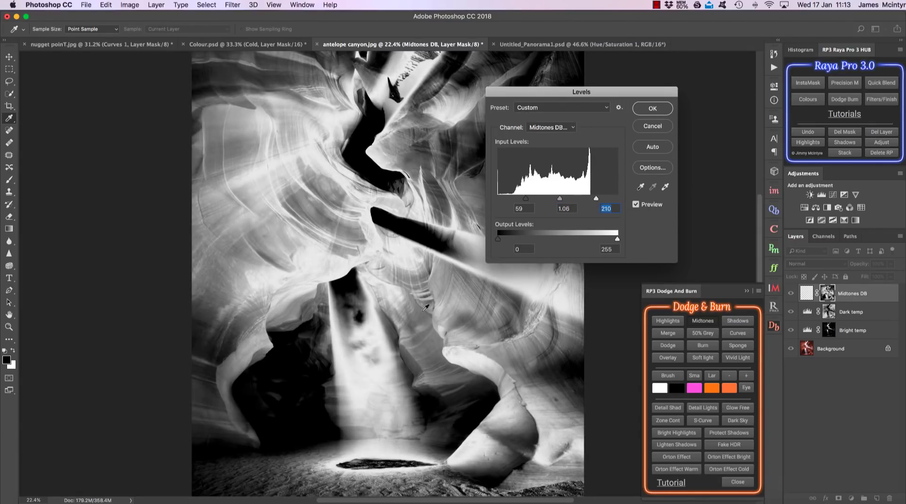
left_click(652, 110)
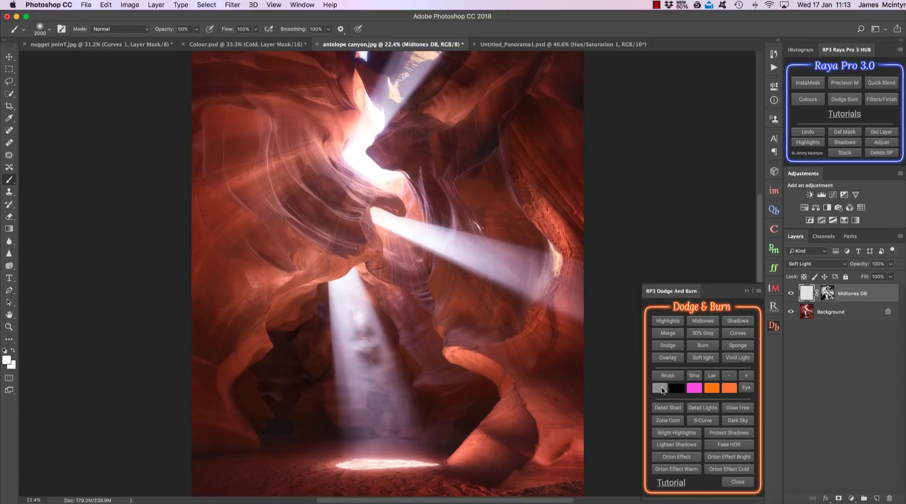
Paint white on Midtones DB over the upper-left rock and the lower-left cave.
left_click(677, 388)
left_click(746, 388)
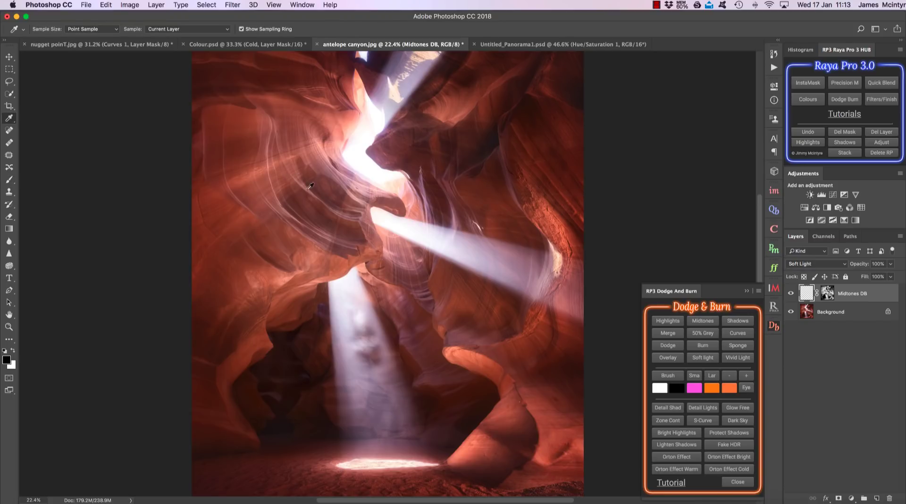
left_click(305, 205)
left_click(658, 390)
left_click(668, 375)
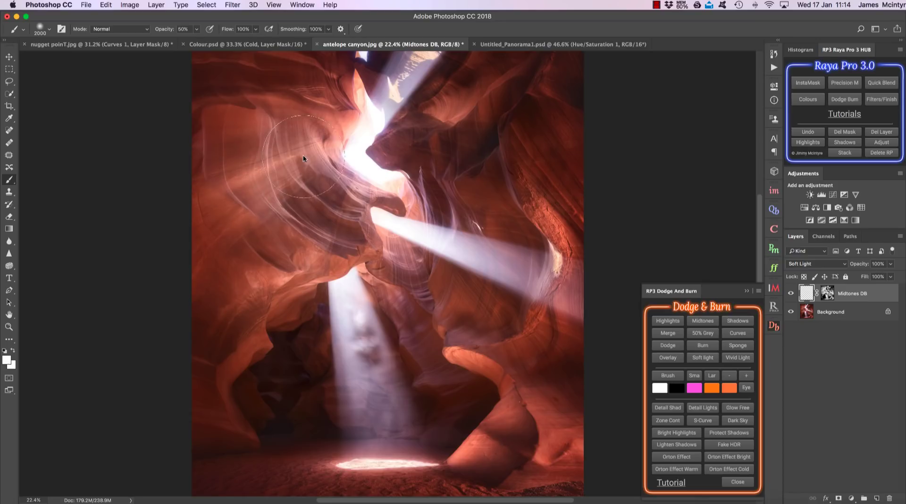
left_click_drag(467, 124, 446, 126)
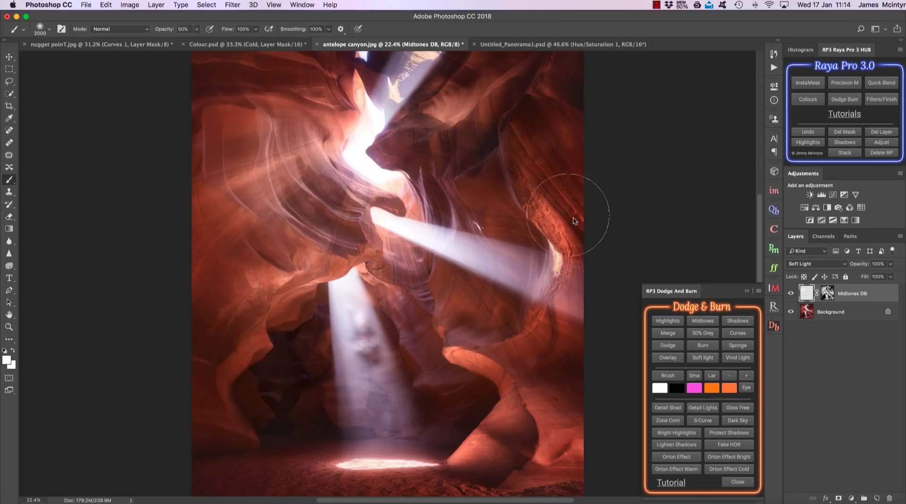
mouse_move(288, 409)
left_mouse_down()
mouse_move(282, 380)
mouse_move(255, 439)
mouse_move(232, 458)
mouse_move(281, 408)
mouse_move(284, 385)
left_mouse_up()
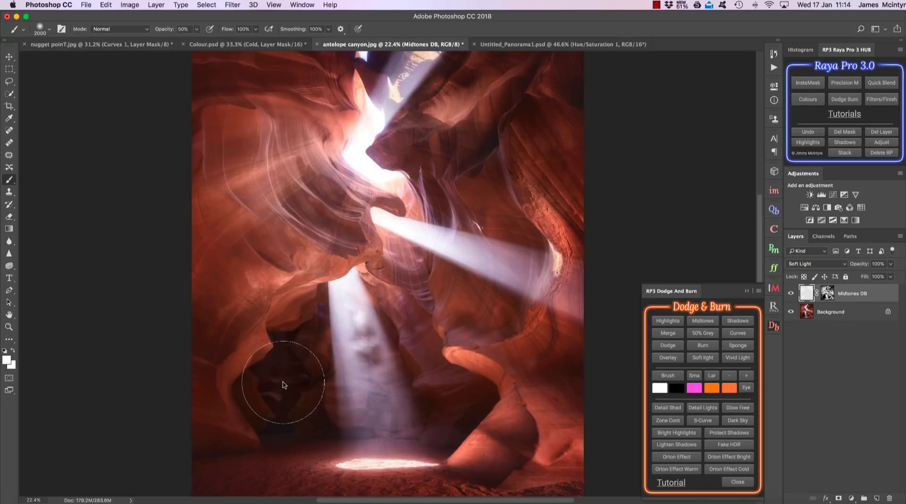
Set Midtones DB to Overlay at 64% opacity, then brighten the upper-right canyon wall.
left_click(663, 359)
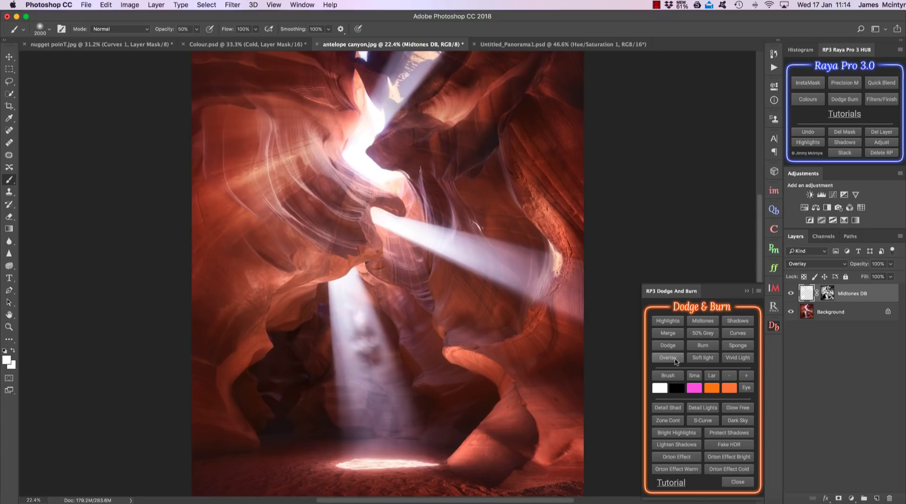
left_click(702, 359)
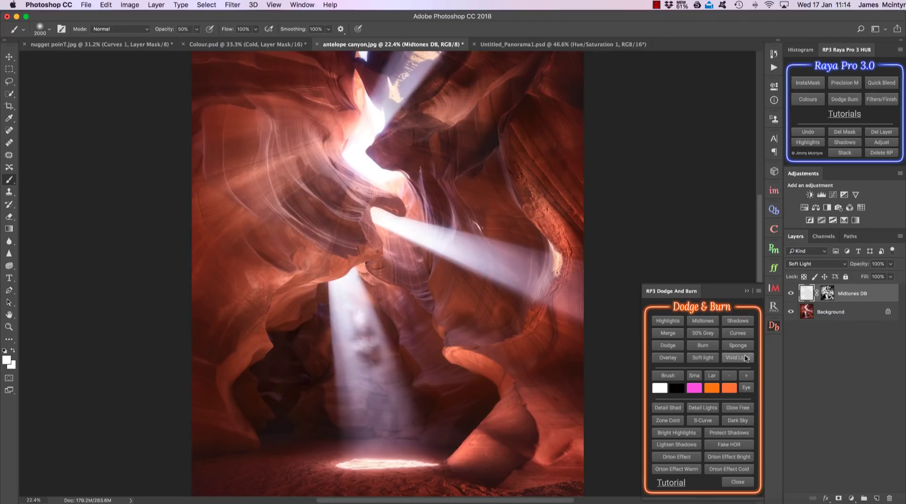
left_click(746, 359)
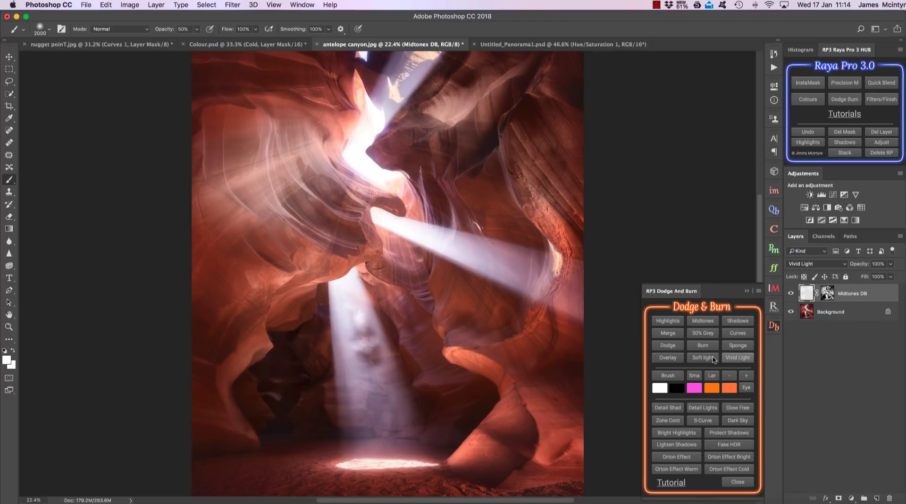
left_click(667, 357)
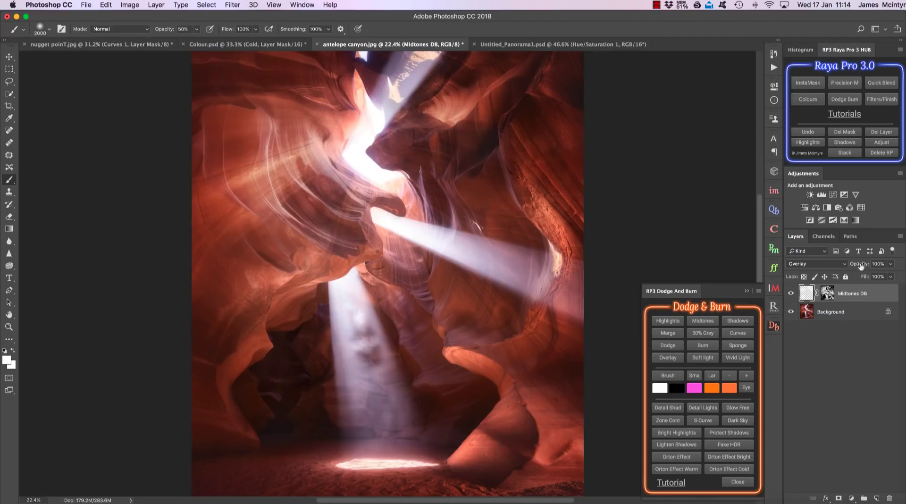
left_click_drag(862, 266, 844, 266)
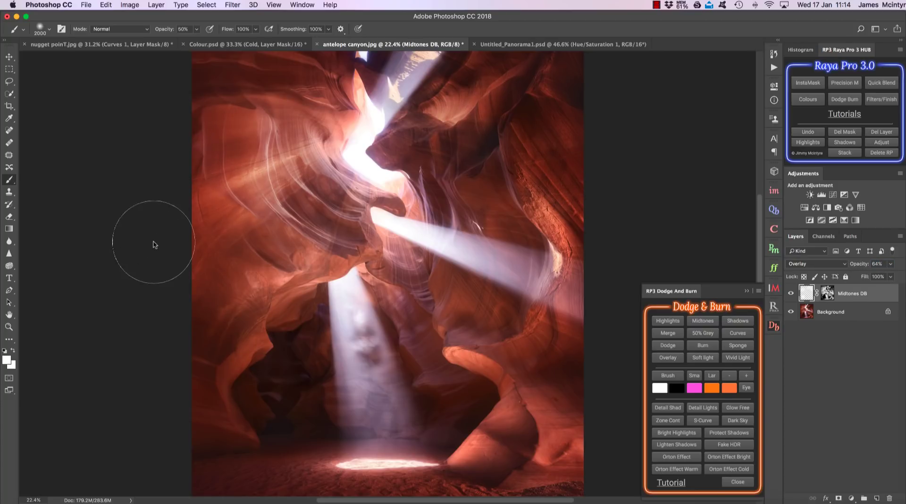
mouse_move(504, 131)
left_mouse_down()
mouse_move(583, 36)
mouse_move(572, 186)
mouse_move(554, 211)
left_mouse_up()
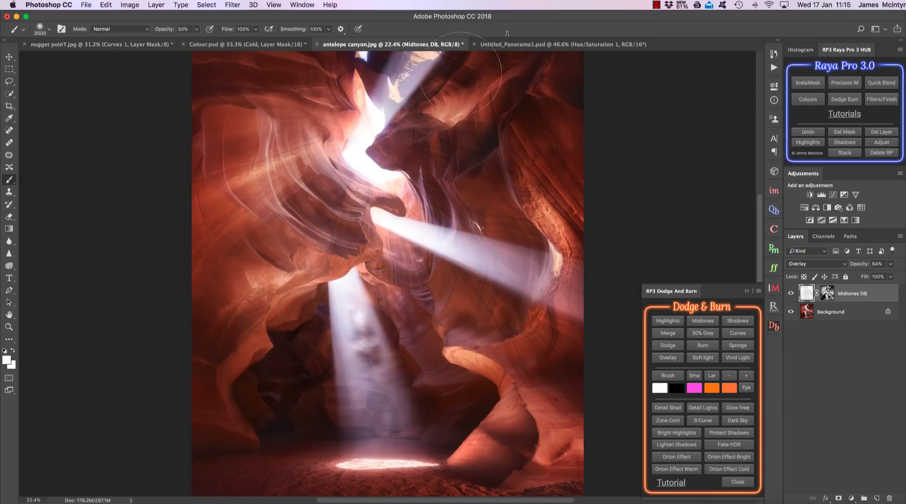
Add a Shadows layer with its mask levelled to about 217/241, then paint white over the lower-left rock.
left_click(746, 321)
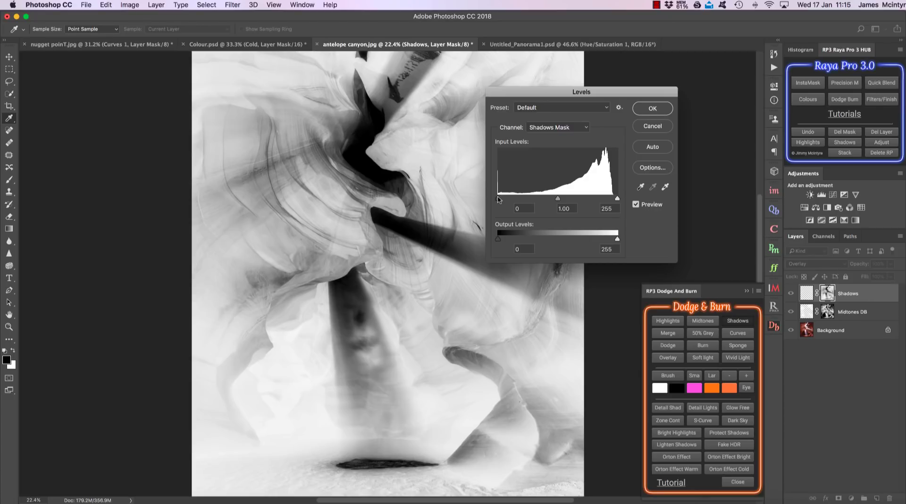
left_click(498, 199)
left_click_drag(503, 200, 611, 199)
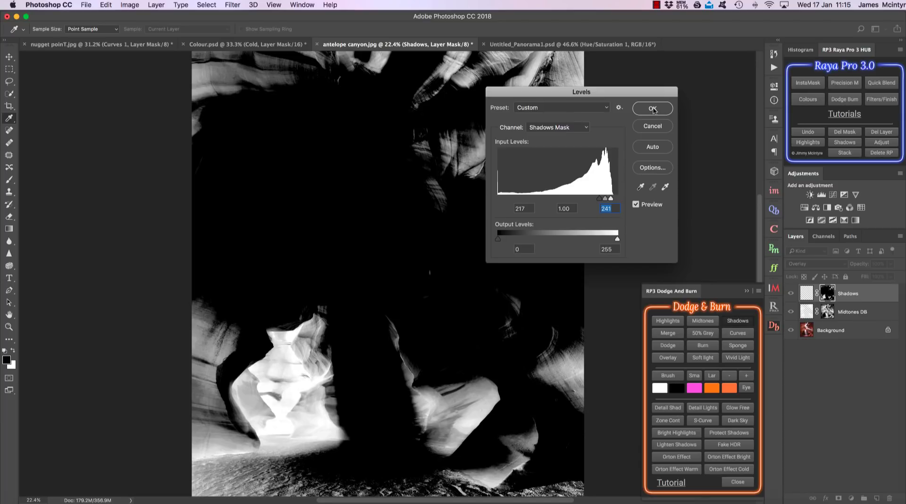
left_click(653, 108)
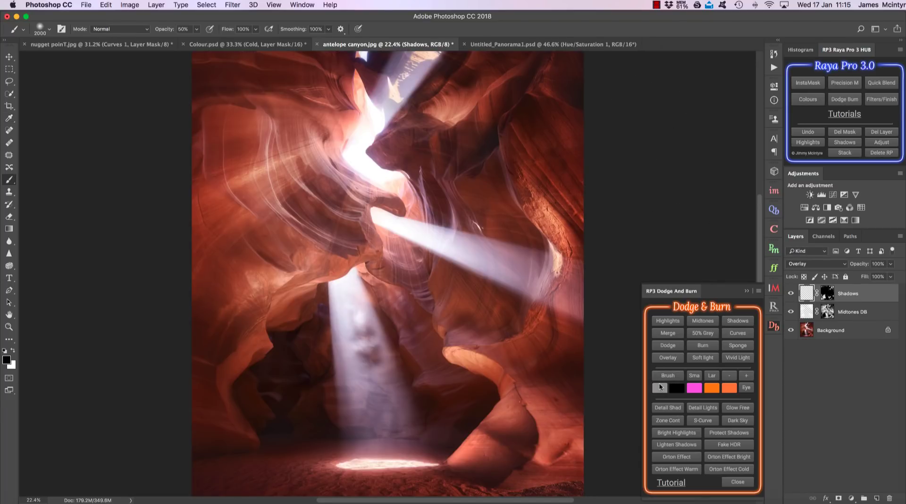
left_click(660, 389)
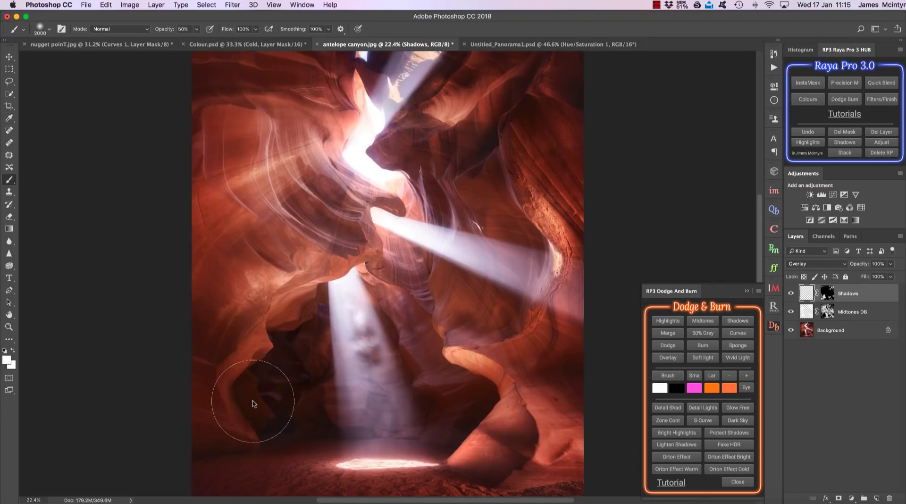
mouse_move(260, 394)
left_mouse_down()
mouse_move(291, 363)
mouse_move(294, 348)
mouse_move(257, 403)
mouse_move(273, 411)
mouse_move(296, 397)
mouse_move(303, 402)
mouse_move(288, 423)
mouse_move(217, 444)
mouse_move(290, 410)
left_mouse_up()
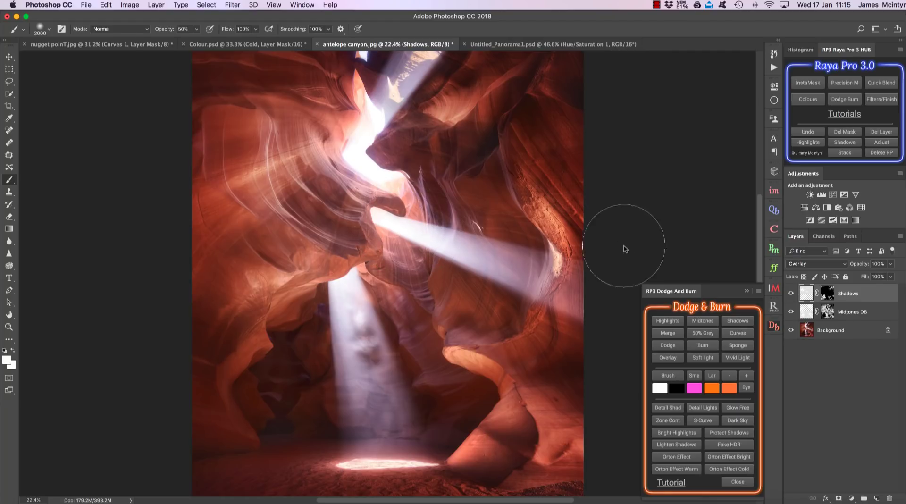
Merge edits into Layer 1, try Dodge, Burn and Sponge, then add a 50% grey Soft Light layer.
left_click(672, 334)
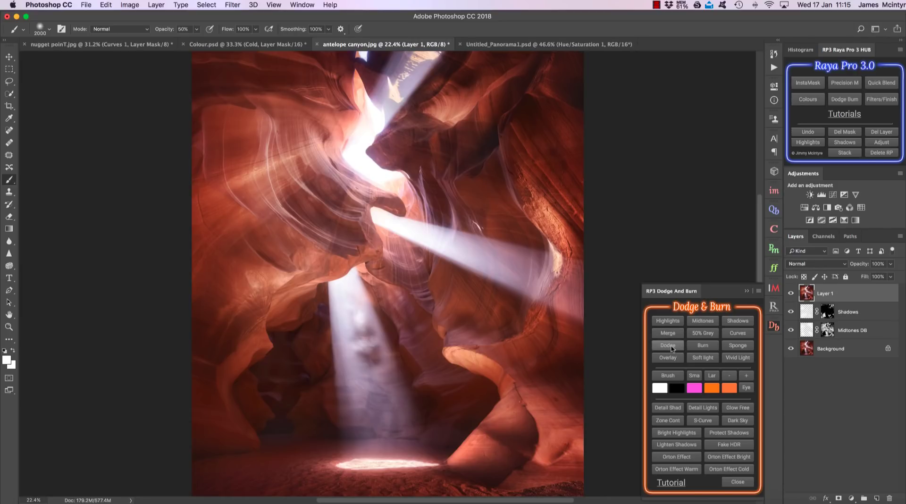
left_click(670, 347)
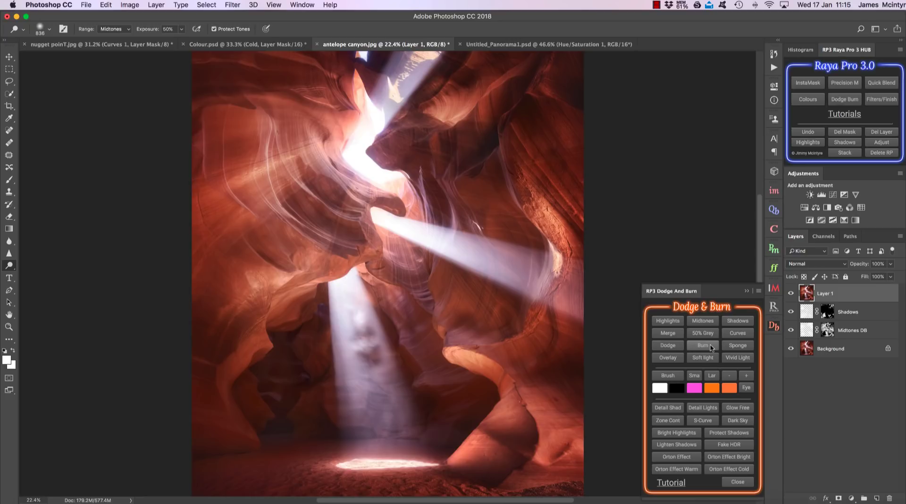
left_click(711, 347)
left_click(733, 346)
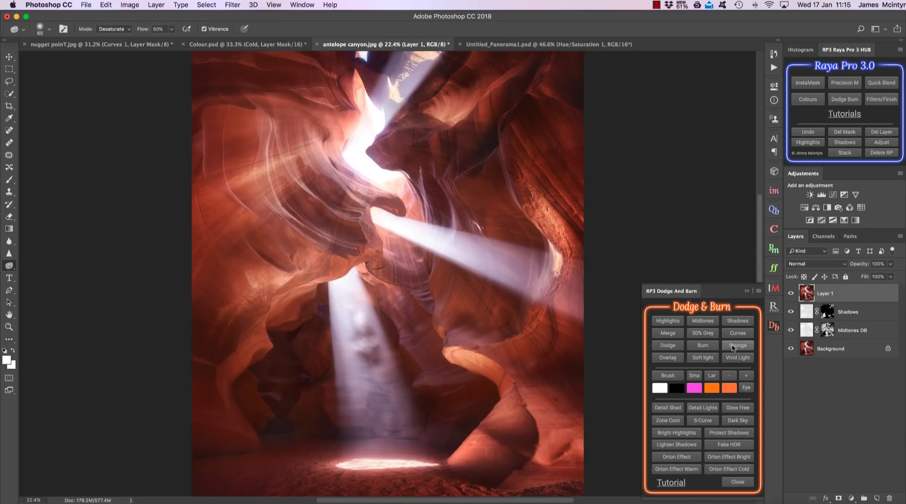
left_click(701, 333)
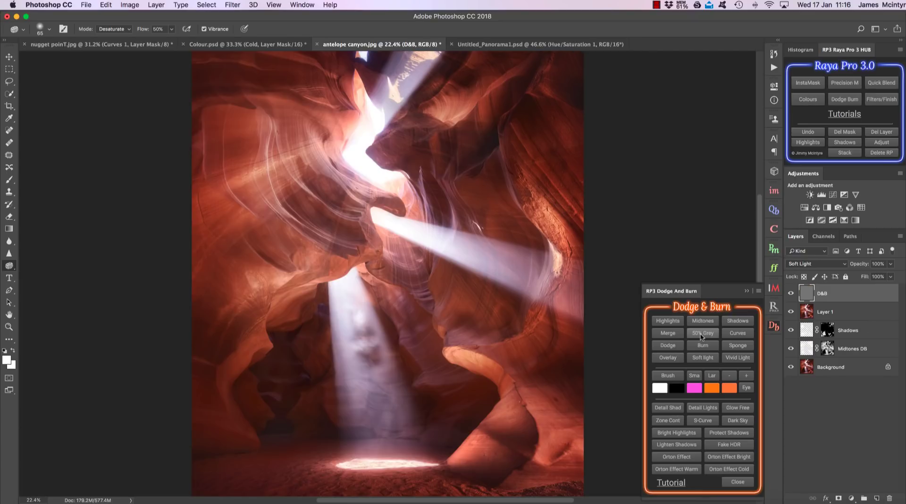
Add a Curves DB layer with a black mask above the D&B layer.
left_click(735, 334)
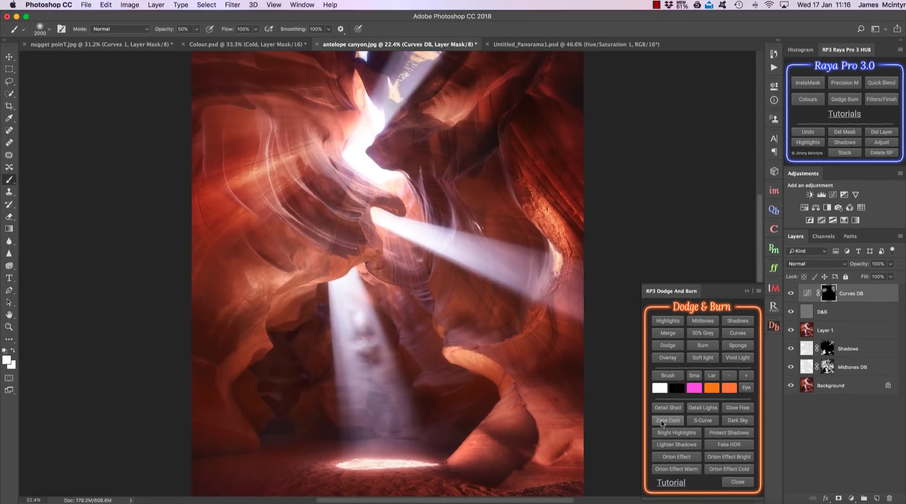
Open the RP3 Filters/Finish panel and switch to Untitled_Panorama1.psd.
left_click(882, 100)
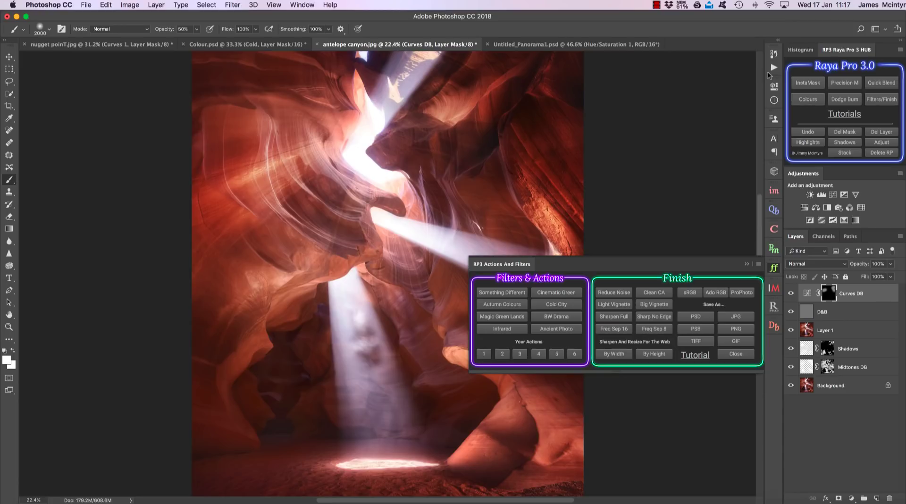
left_click(604, 44)
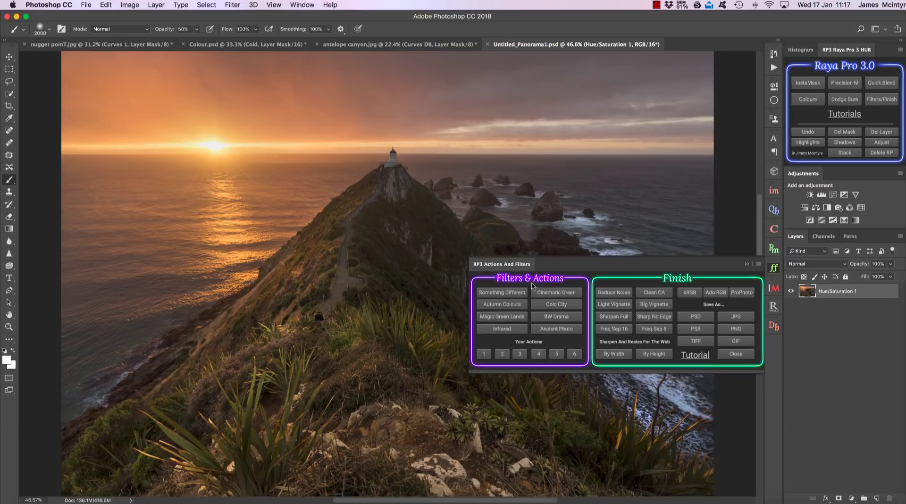
Apply Magical Green Landscape to the lighthouse panorama, accepting its blur settings, and inspect the resulting group.
left_click(500, 318)
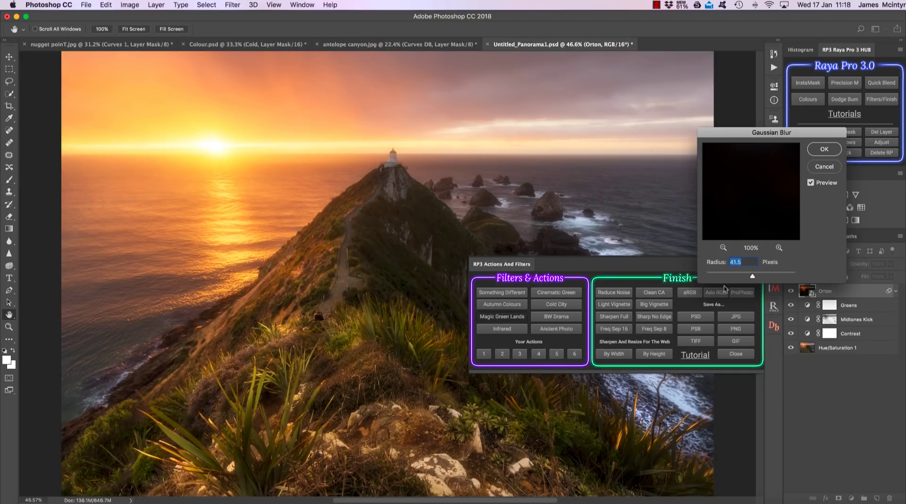
left_click(822, 149)
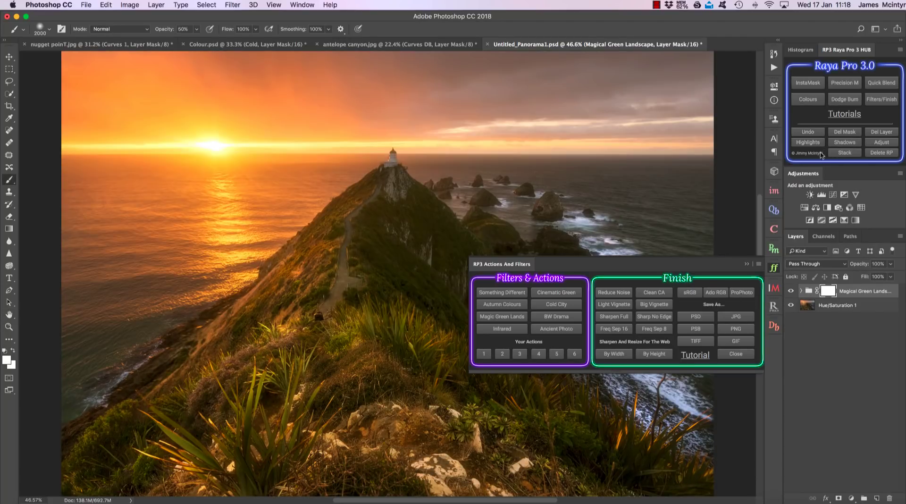
left_click(799, 292)
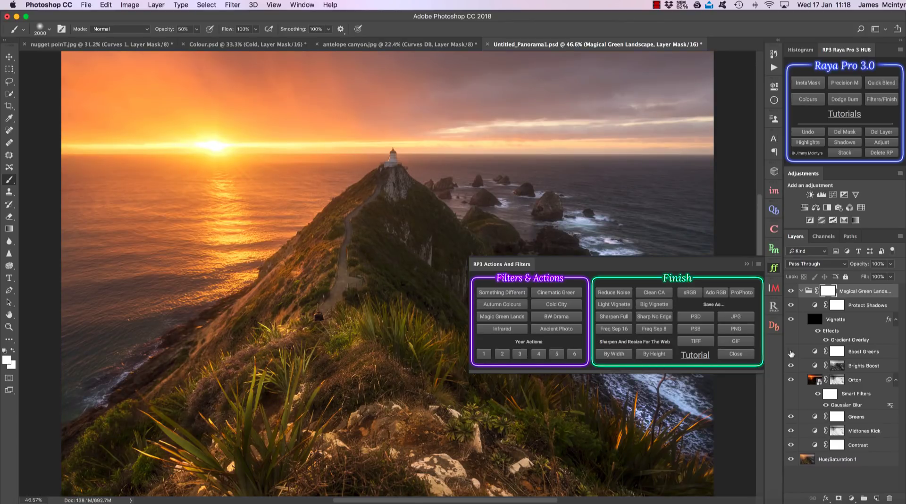
left_click(802, 292)
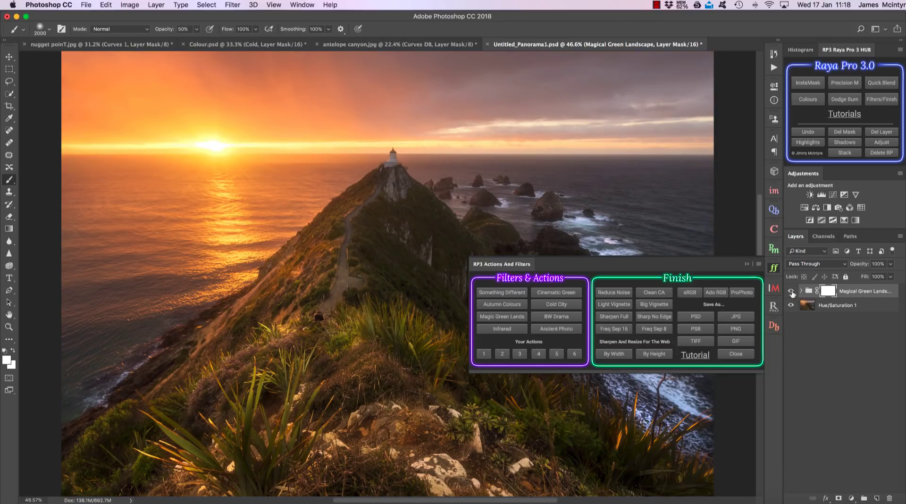
left_click(791, 291)
left_click(791, 292)
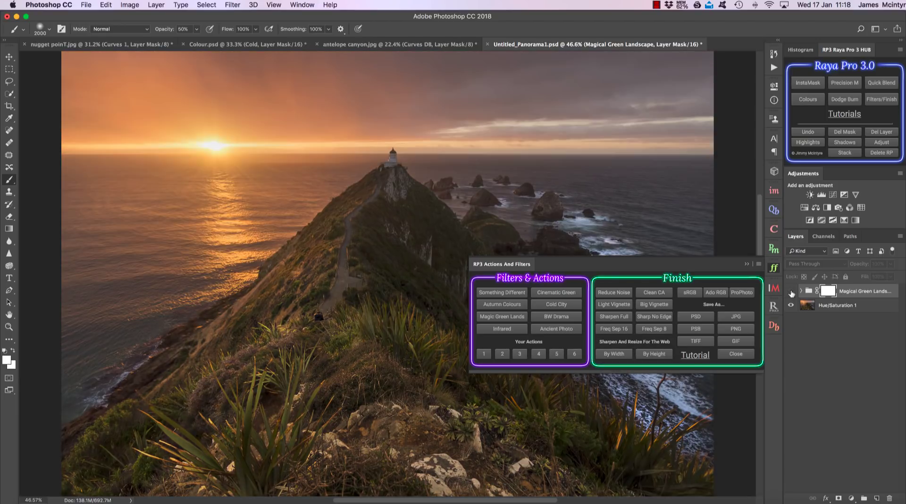
left_click(791, 292)
left_click(801, 291)
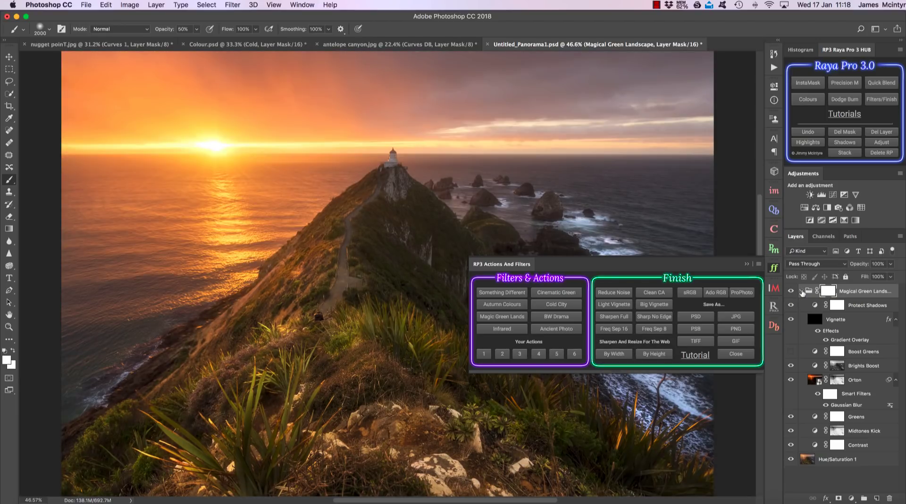
left_click(791, 380)
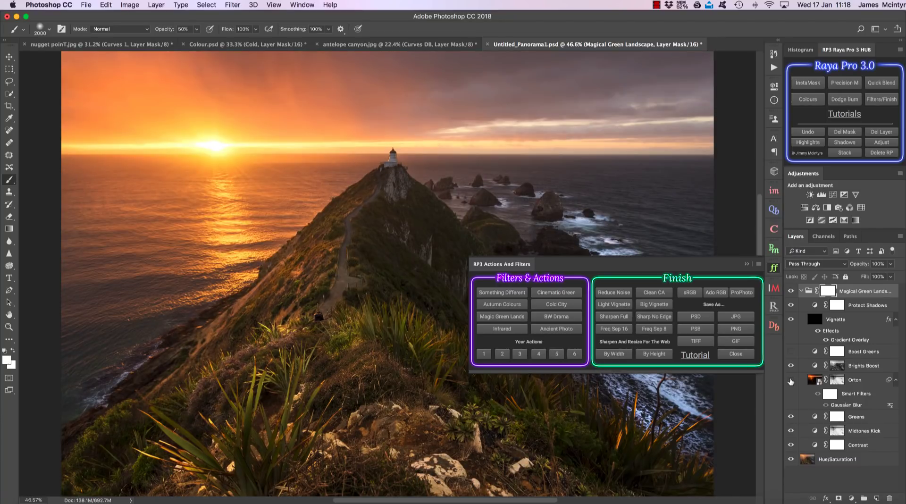
left_click(791, 380)
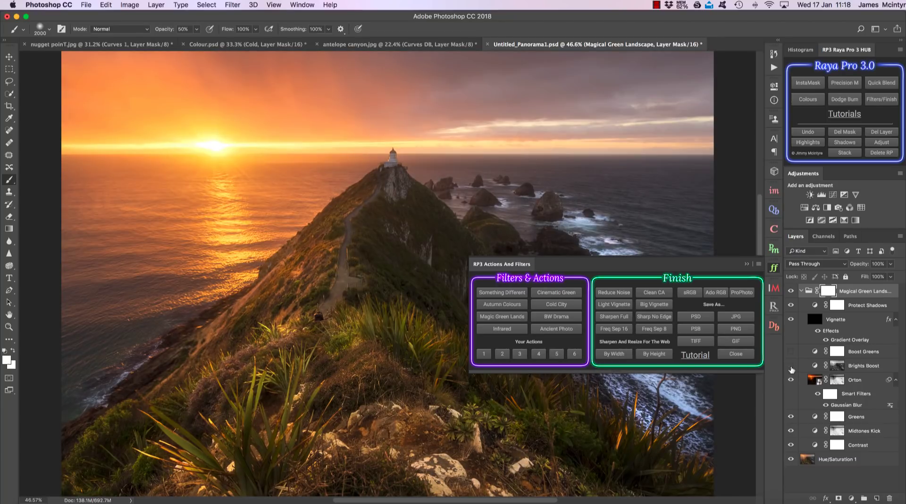
left_click(791, 366)
left_click(791, 366)
left_click(790, 366)
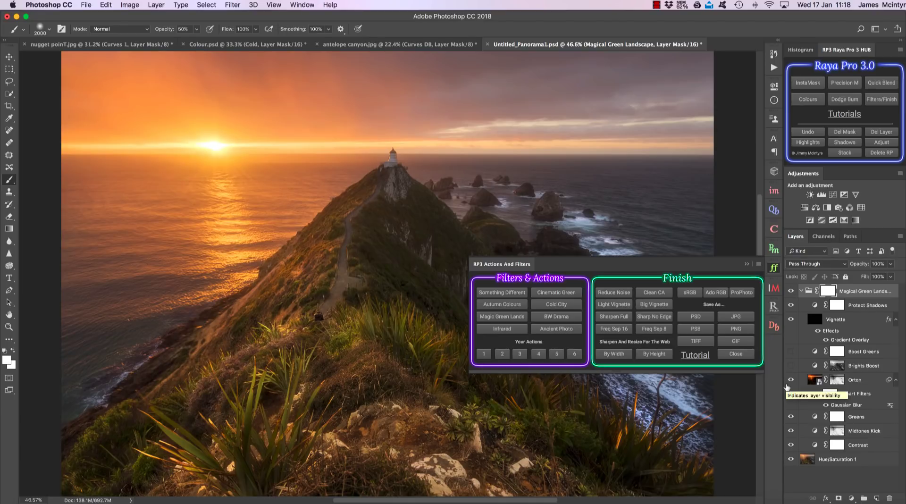
left_click(801, 291)
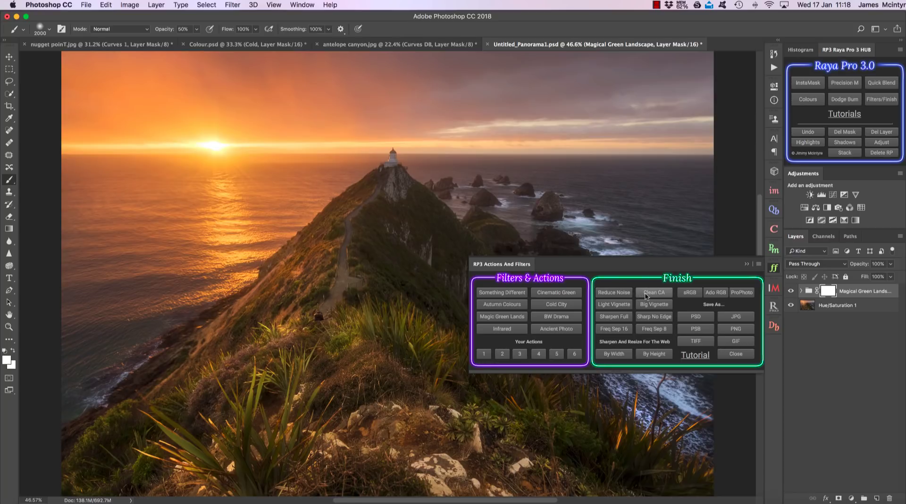
Add a Light Vignette to the lighthouse panorama, then open 2.psd and the Quick Blend panel.
left_click(615, 307)
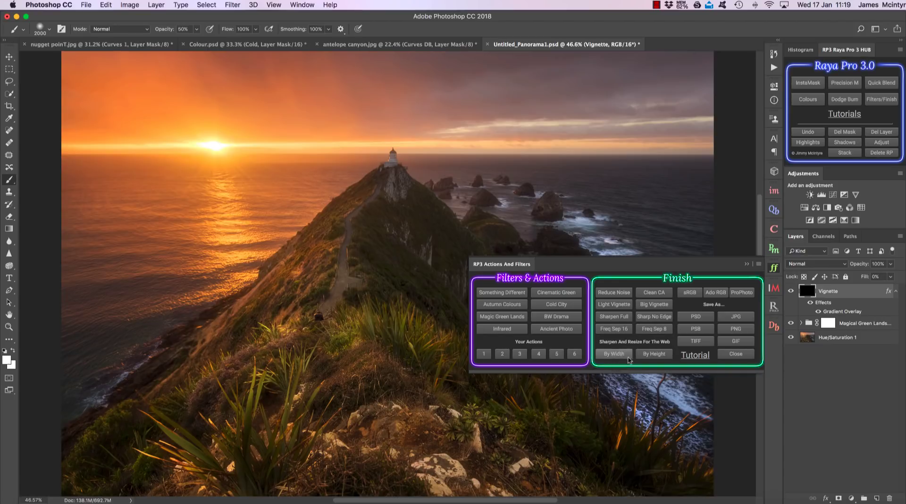
left_click(654, 354)
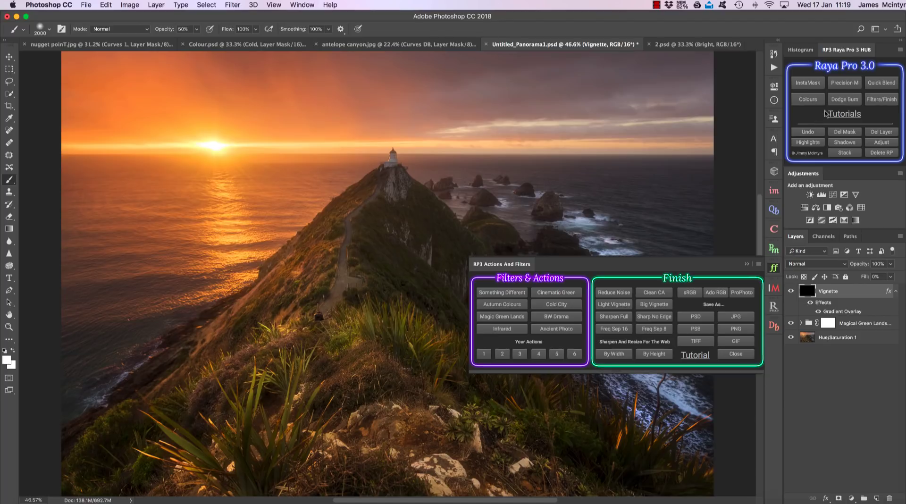
left_click(881, 83)
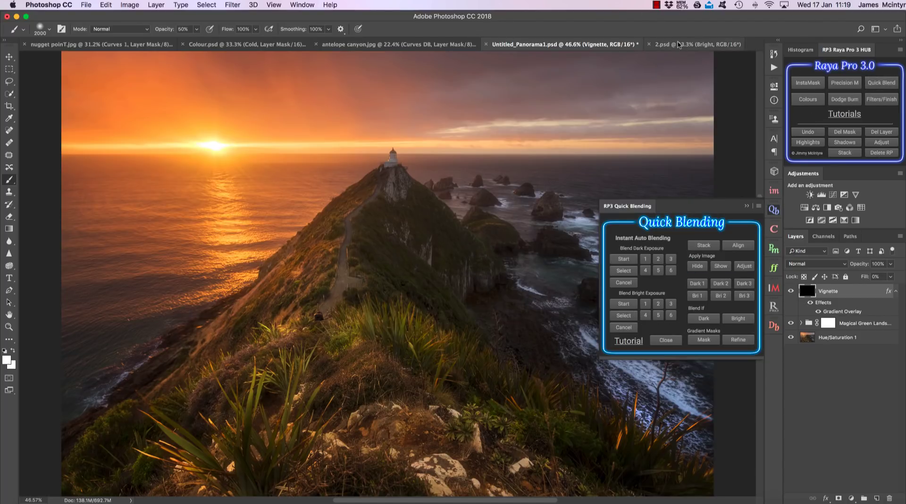
Switch to 2.psd and make its Dark exposure layer visible above Bright.
left_click(677, 44)
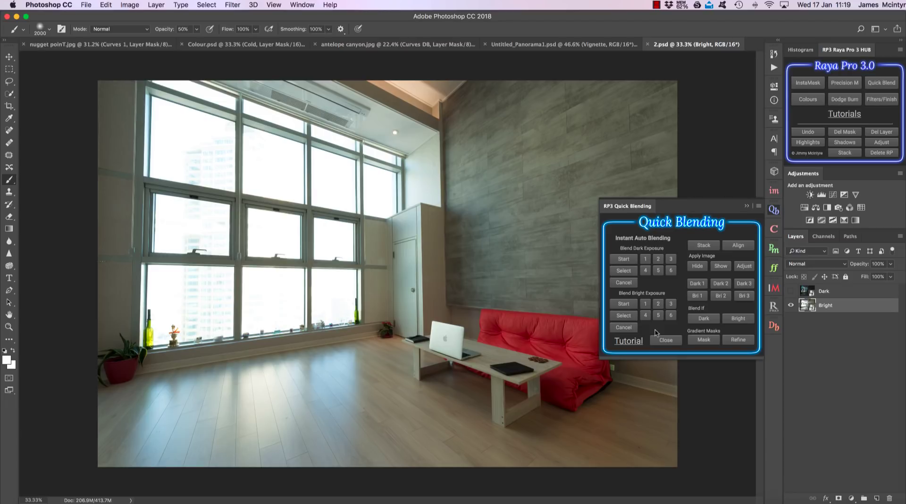
left_click(843, 292)
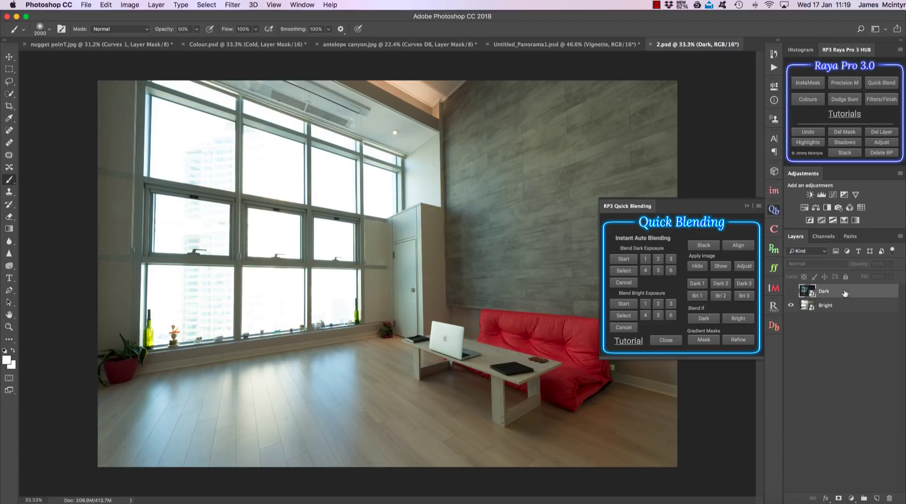
left_click(791, 291)
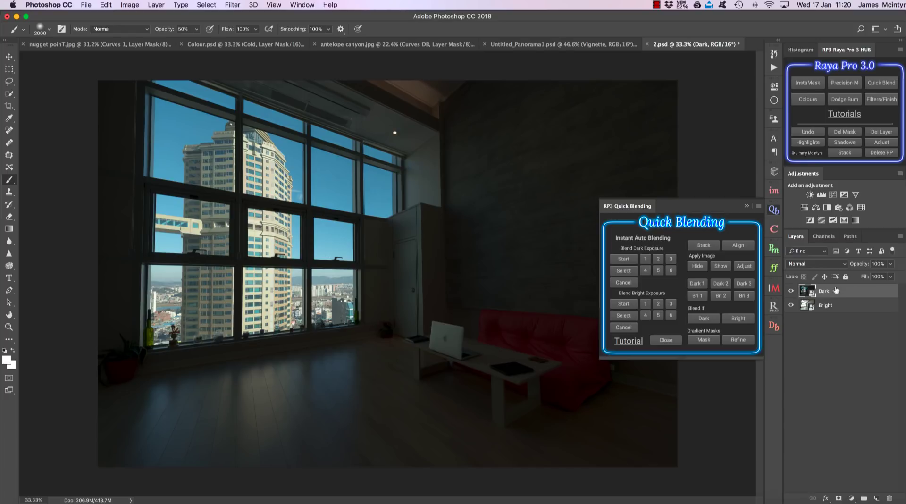
Run Blend Dark Exposure with mask Levels midtone 0.52 and white point 236.
left_click(623, 259)
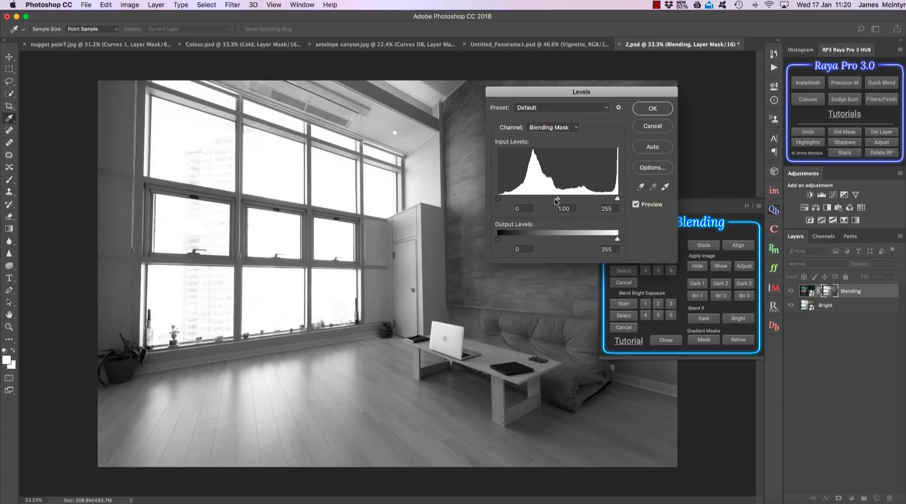
left_click_drag(557, 199, 576, 198)
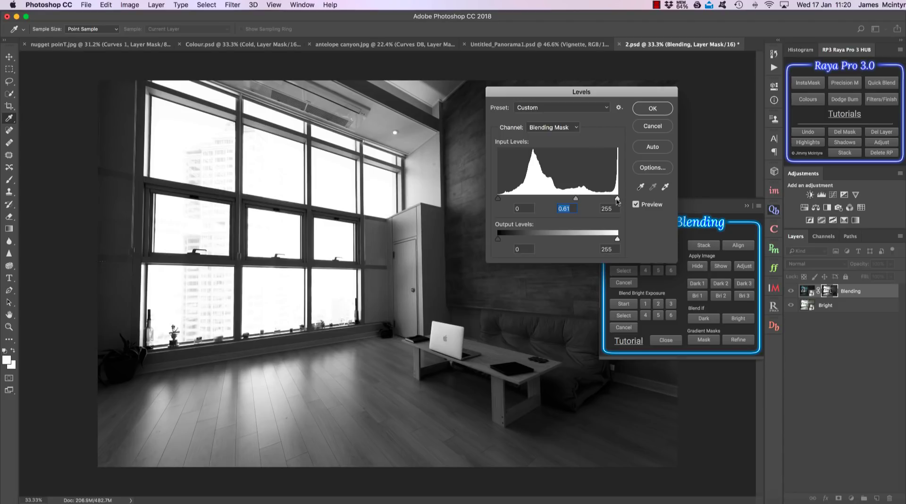
left_click_drag(617, 199, 575, 199)
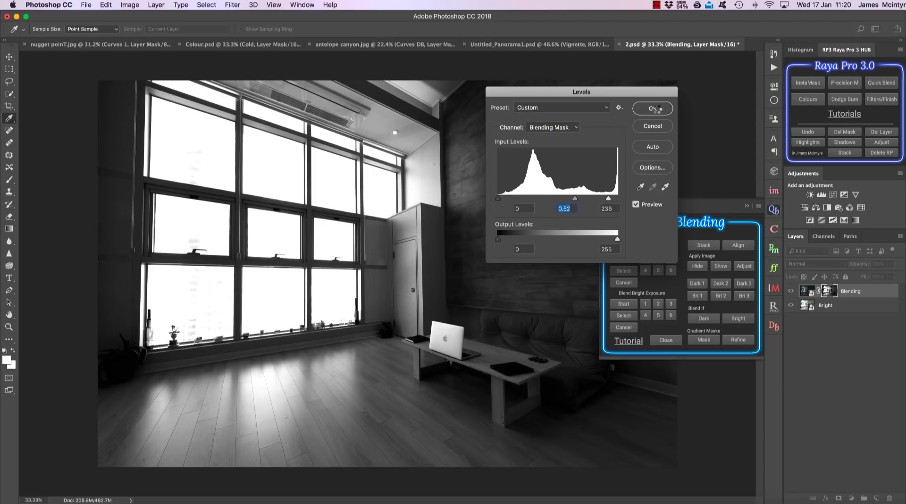
left_click(653, 109)
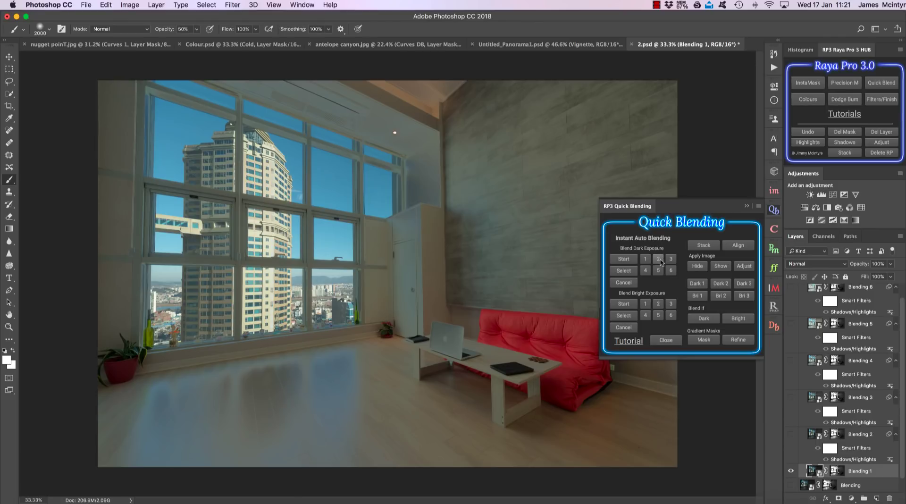
Compare blend variations 2 through 6, then keep variation 4 as the Blended layer.
left_click(658, 262)
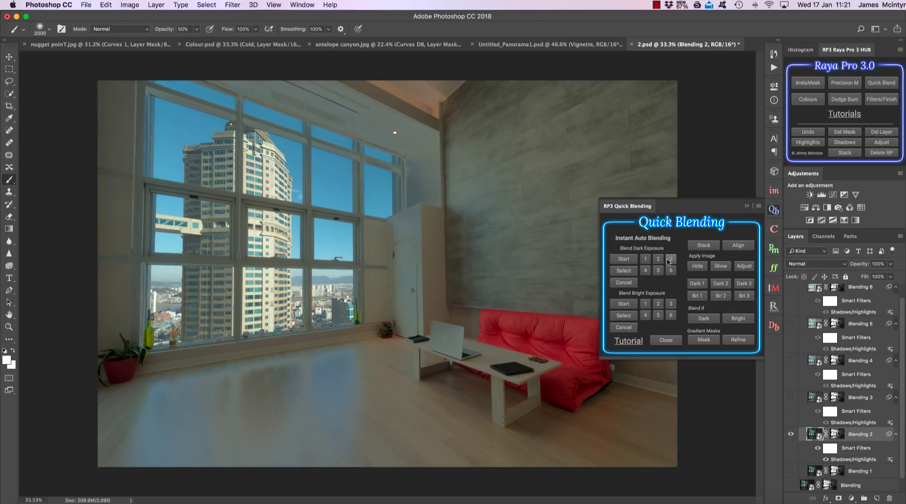
left_click(671, 259)
left_click(646, 271)
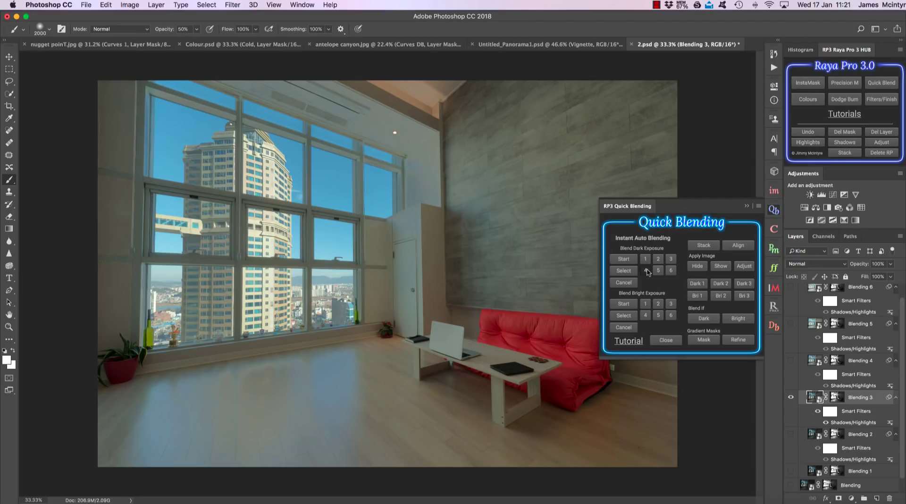
left_click(658, 271)
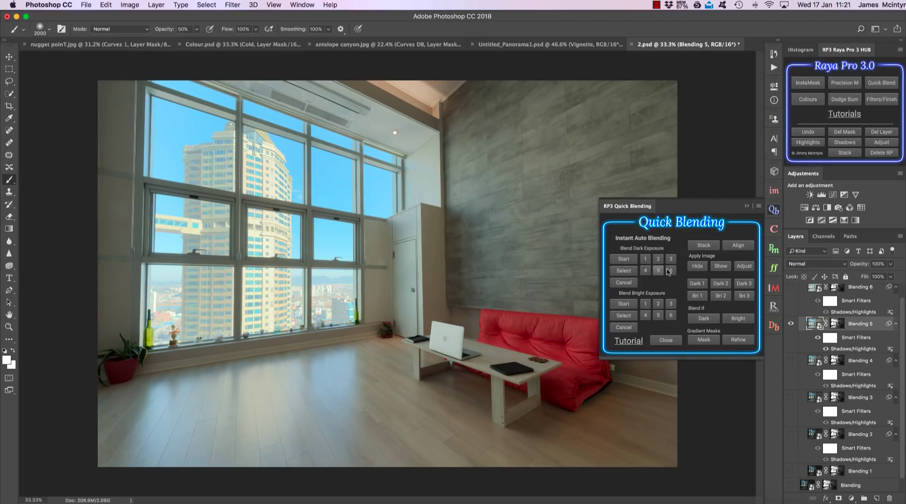
left_click(670, 271)
left_click(646, 271)
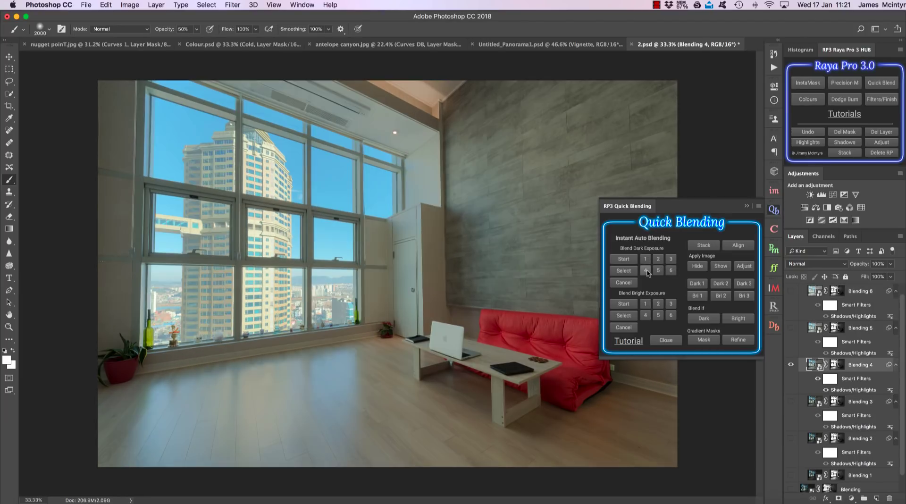
left_click(670, 260)
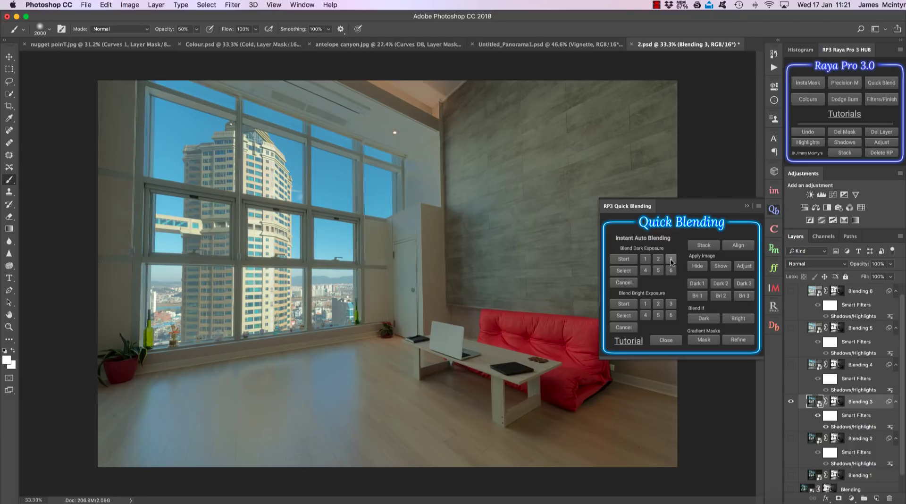
left_click(646, 271)
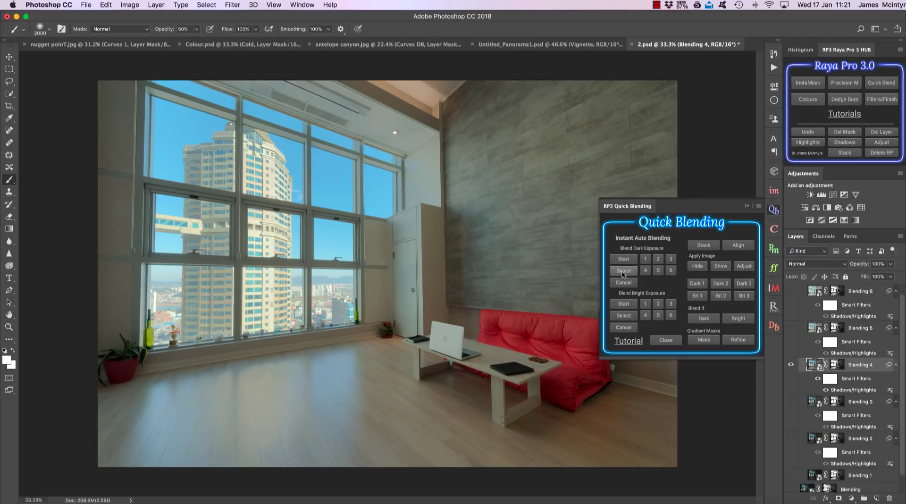
left_click(622, 270)
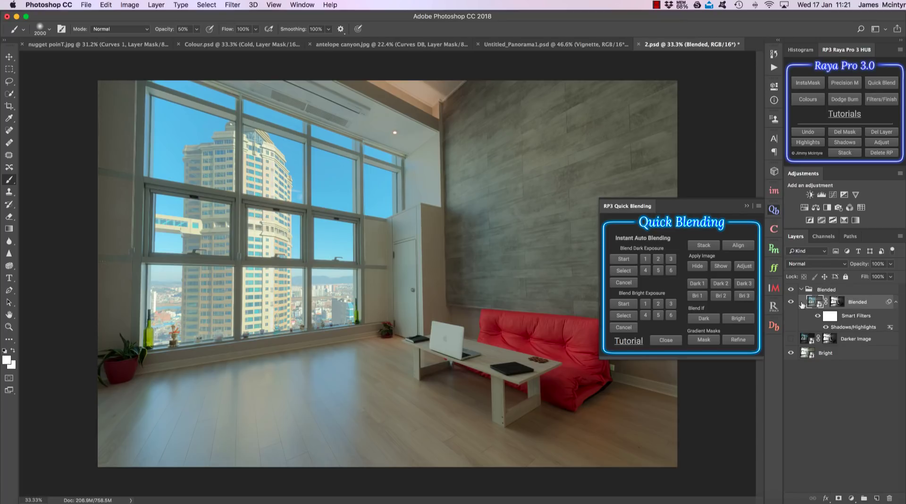
left_click(792, 303)
left_click(792, 302)
left_click(792, 302)
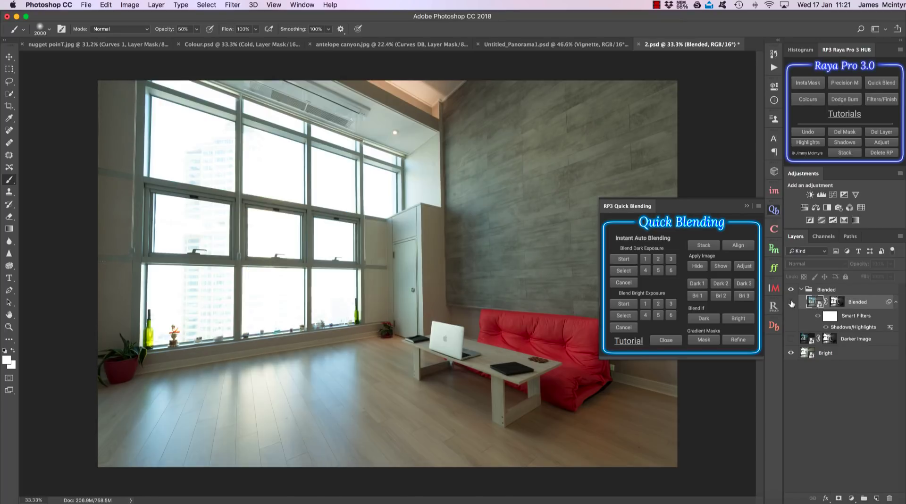
left_click(791, 303)
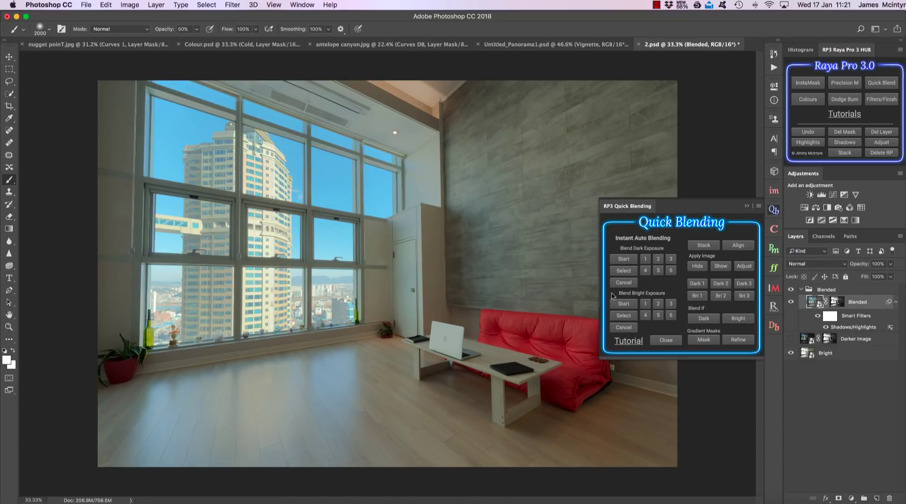